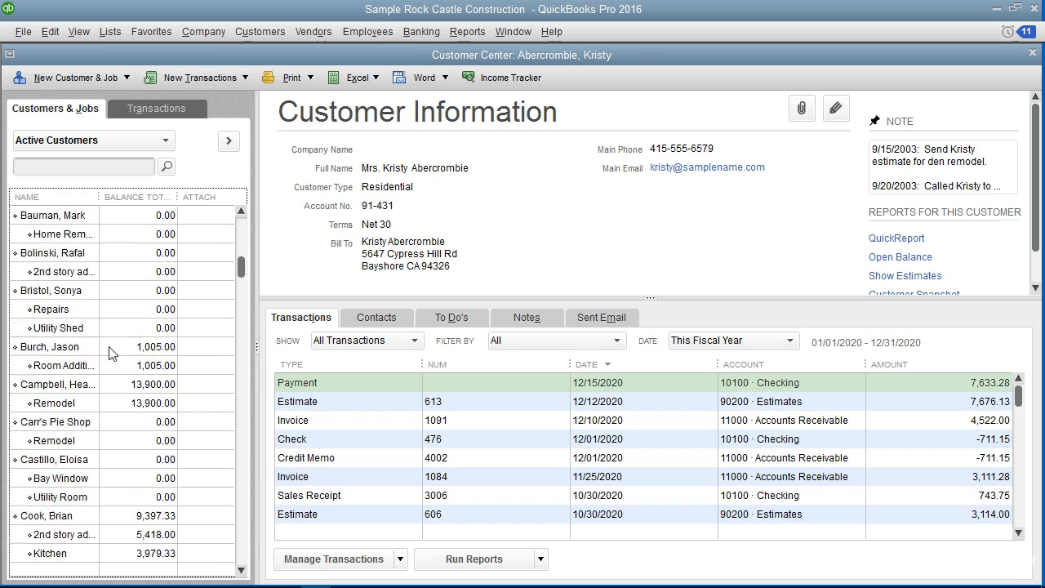
Close the Customer Center window
scroll(115, 349, "up", 6)
scroll(115, 346, "up", 4)
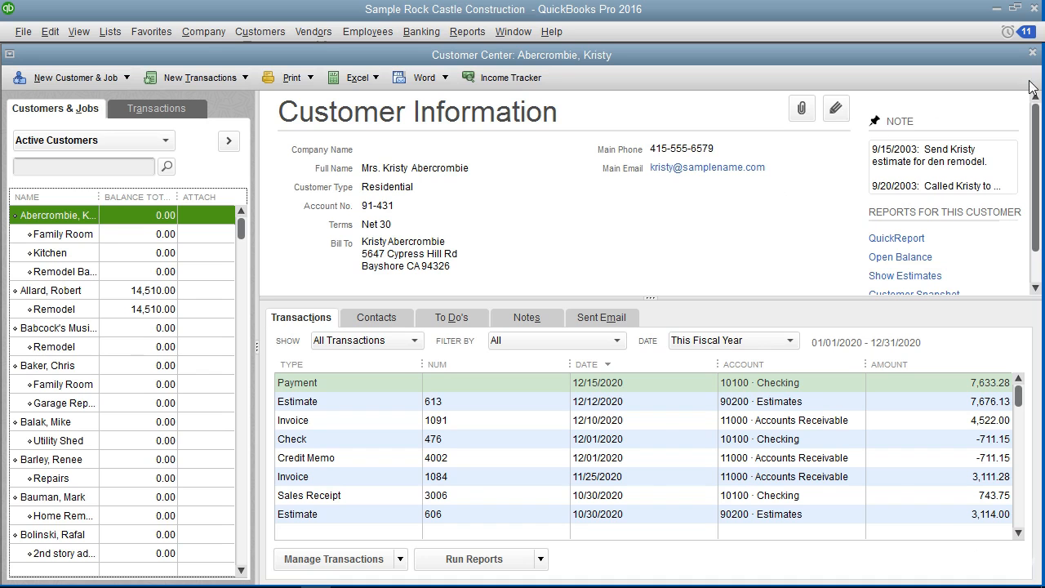
left_click(1033, 54)
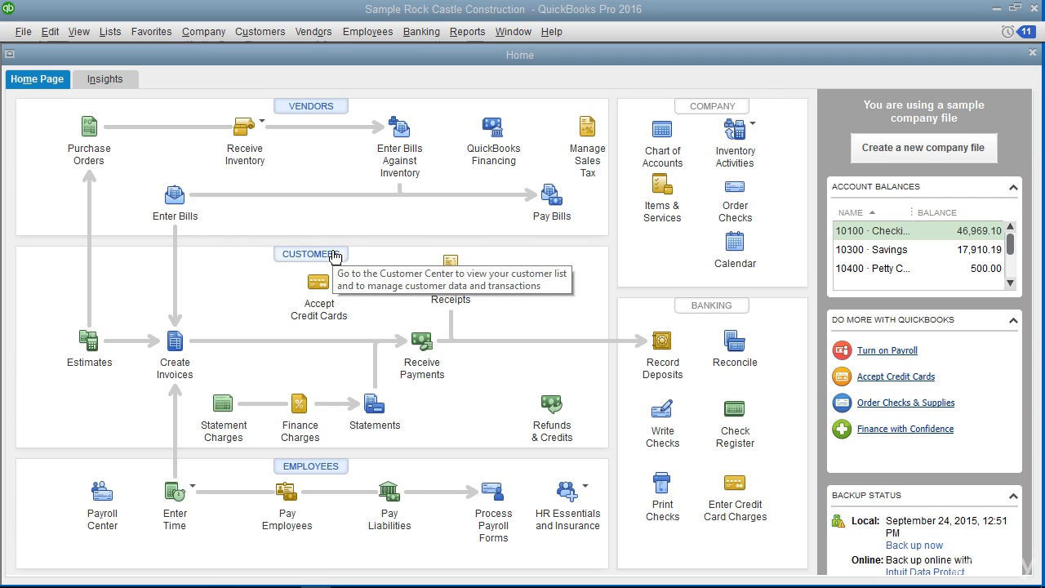
Reopen the Customer Center from the Customers menu and start a blank New Customer form
left_click(278, 32)
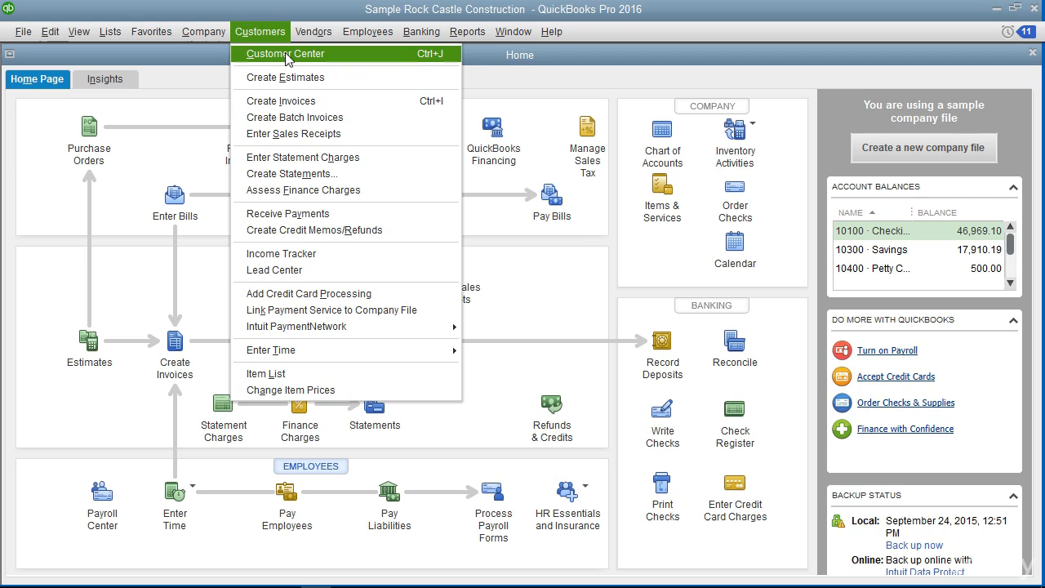
left_click(424, 57)
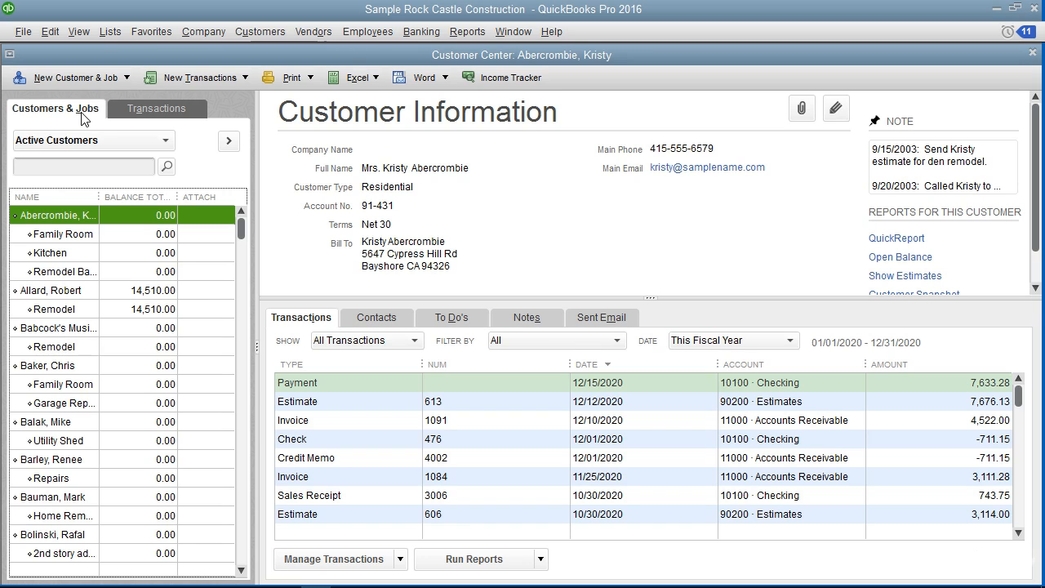
left_click(125, 79)
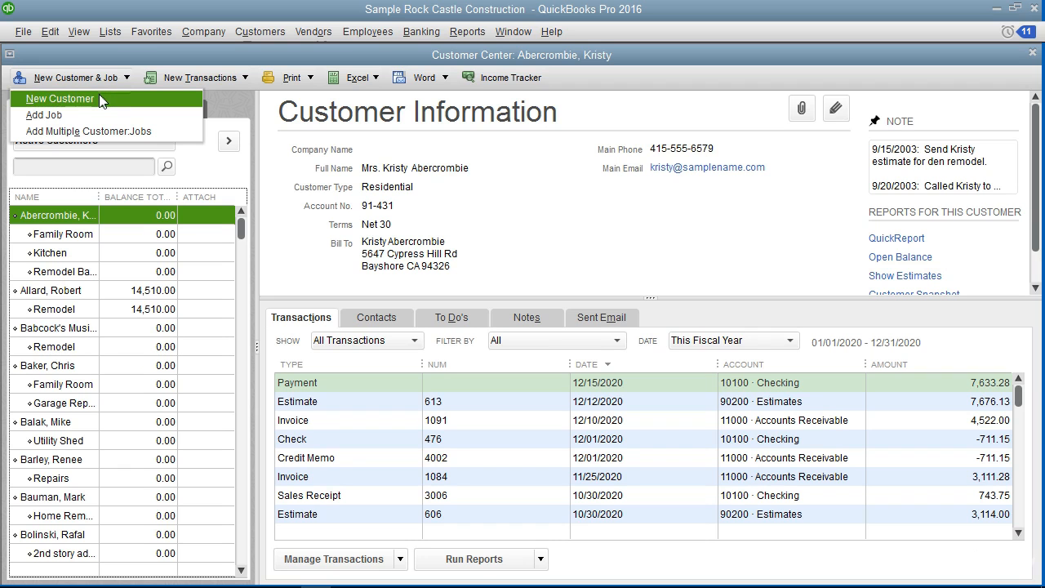
left_click(99, 97)
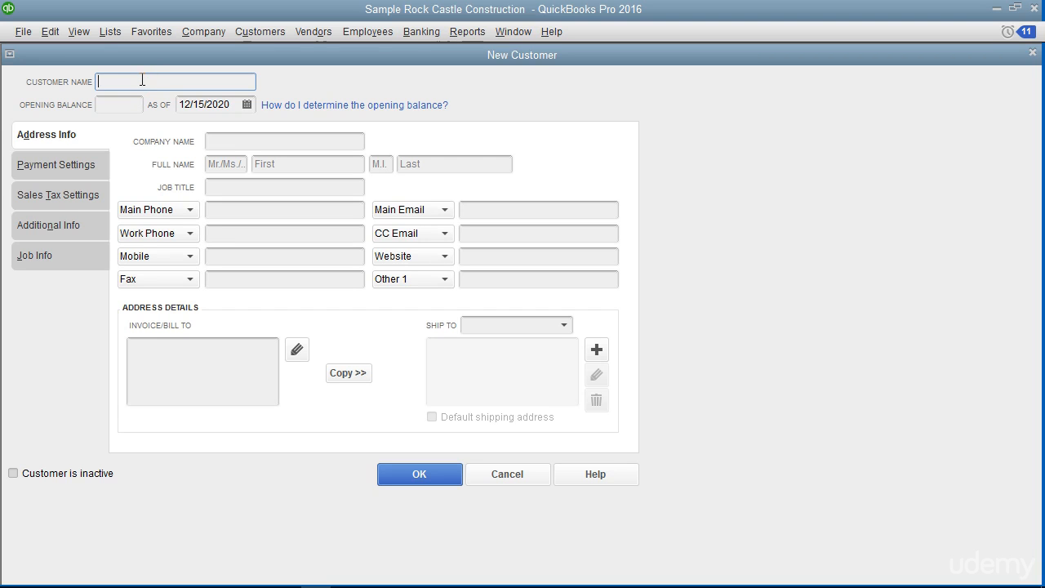
Enter the customer's name last-name-first, leaving the opening balance empty as of 12/15/2020
type("Doe, Jon")
left_click(121, 106)
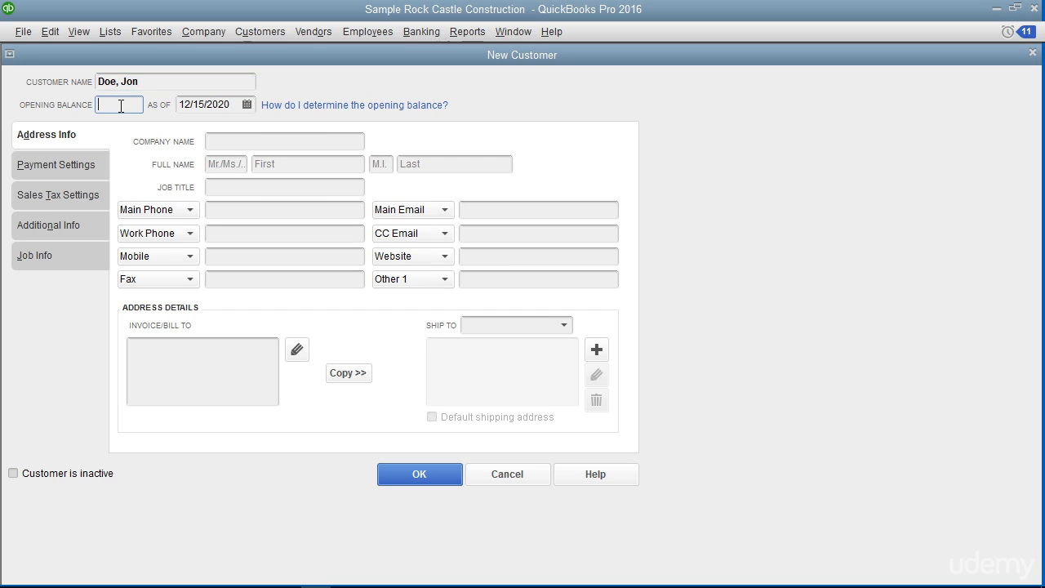
left_click(246, 106)
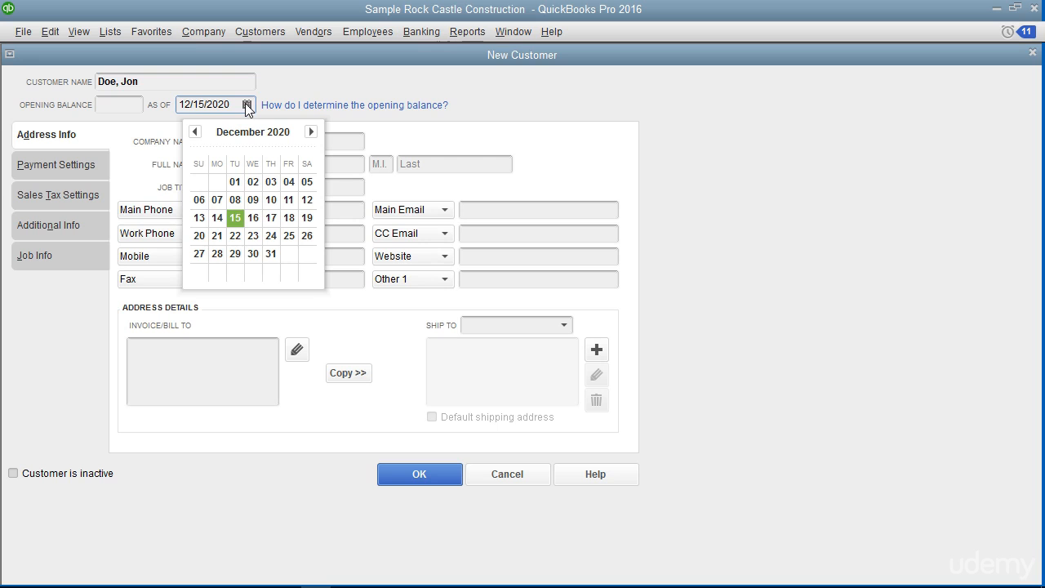
left_click(327, 83)
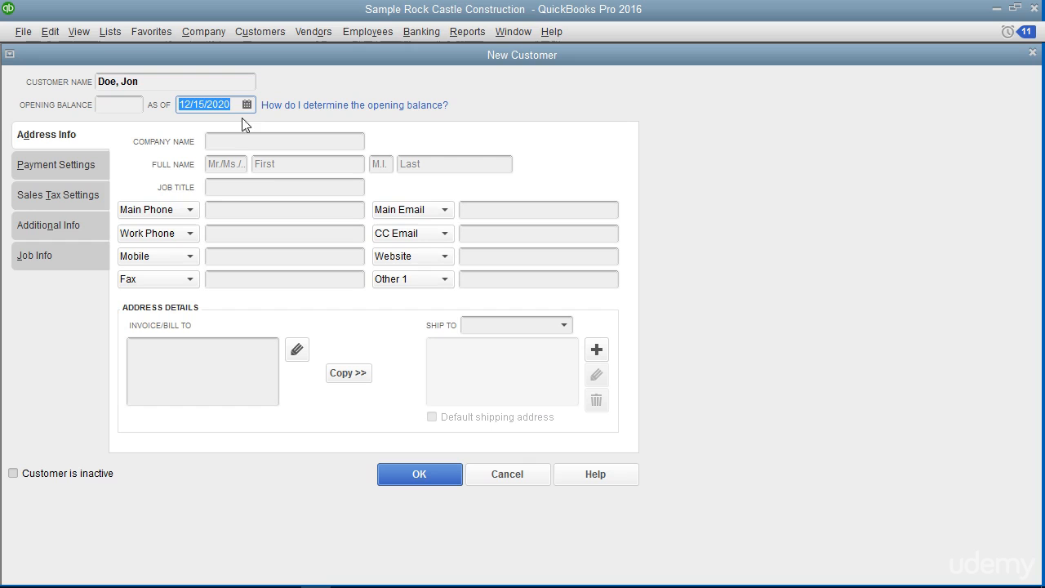
left_click(65, 139)
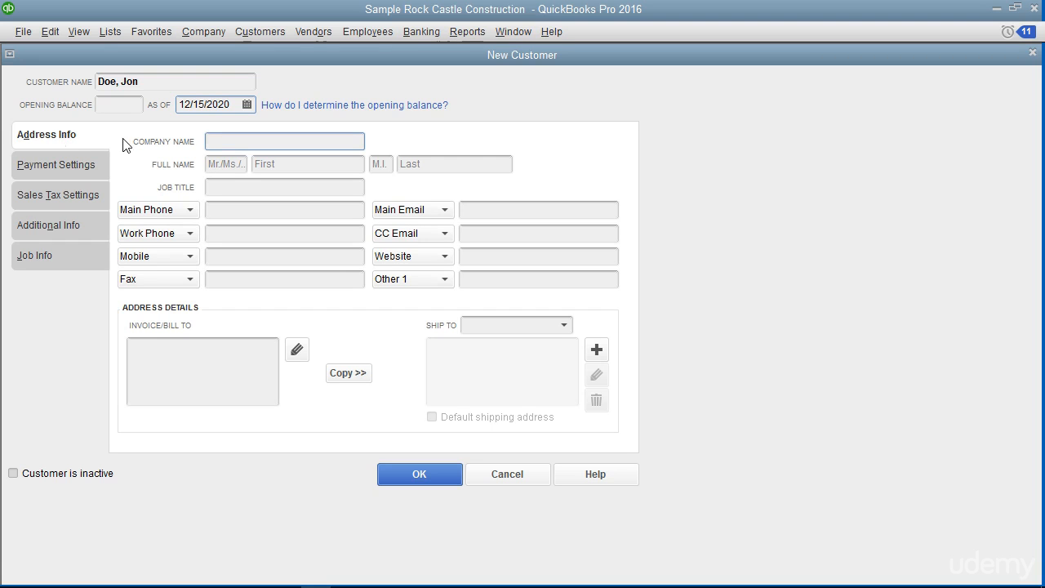
Fill the full-name fields with title Mr. and the customer's first and last name
left_click(226, 142)
left_click(216, 163)
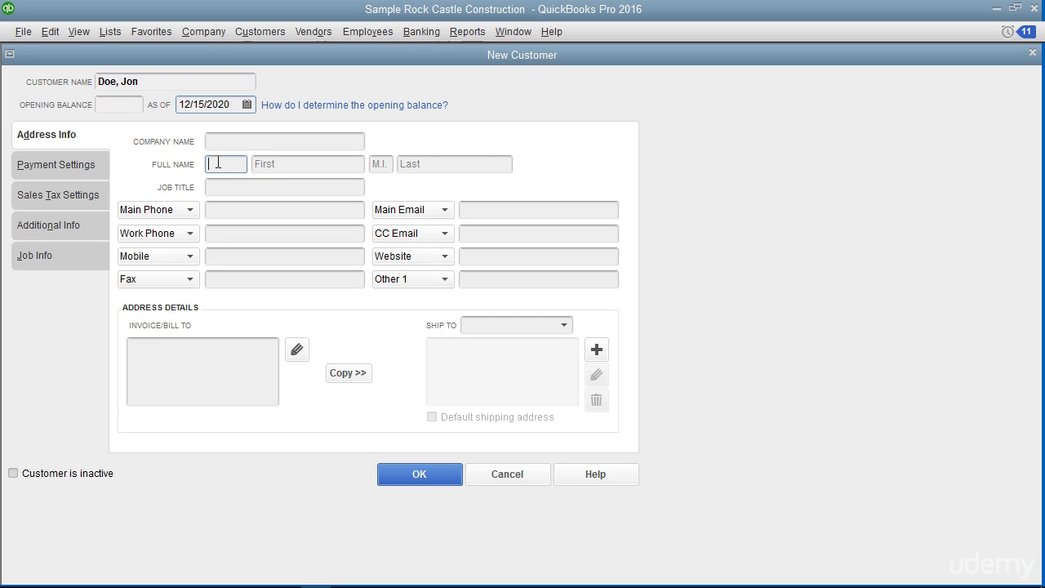
type("Mr.")
key("Tab")
type("Jon")
key("Tab")
key("Tab")
type("Doe")
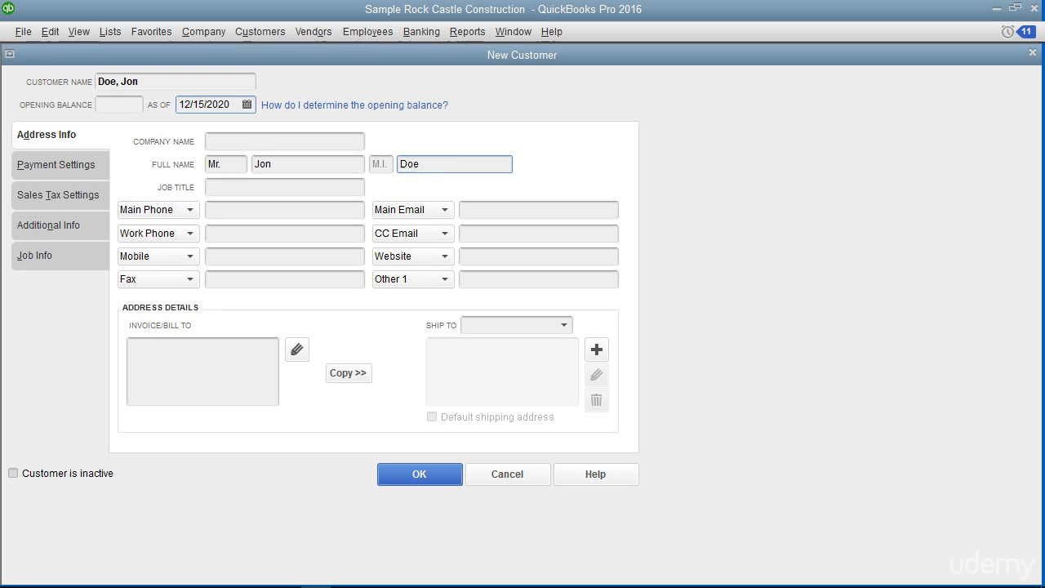
left_click(210, 187)
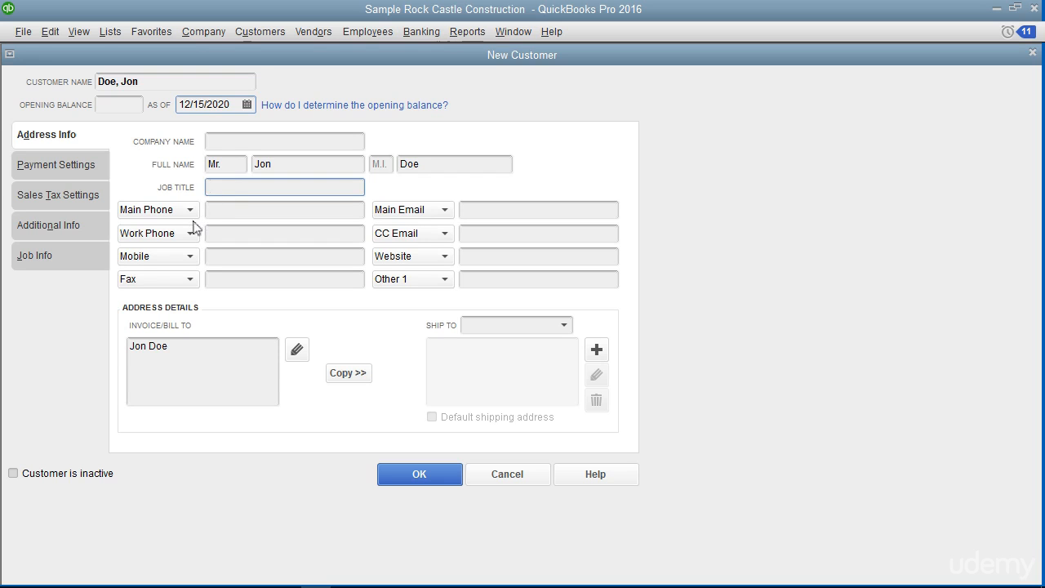
left_click(214, 211)
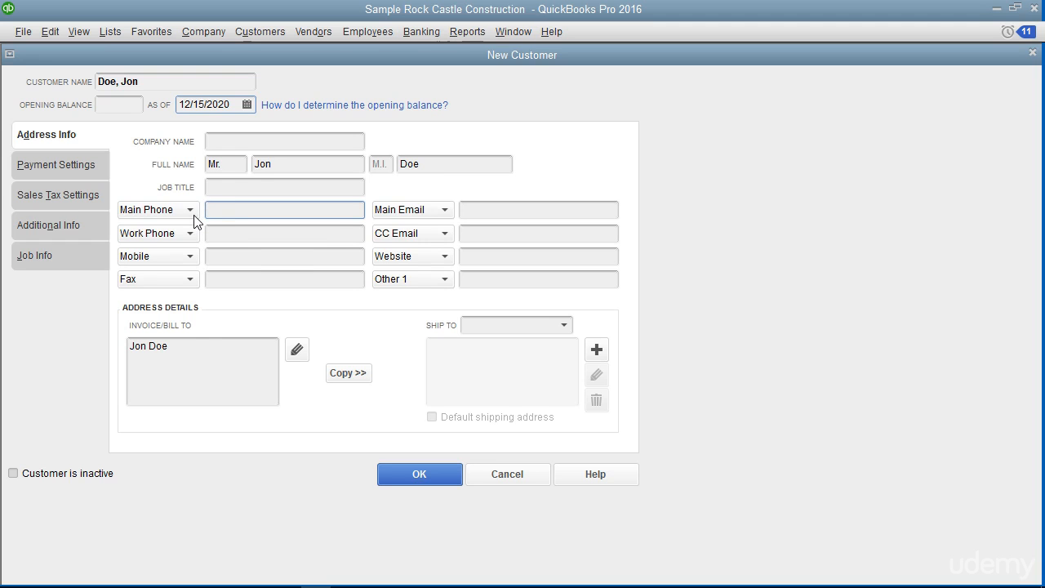
left_click(192, 211)
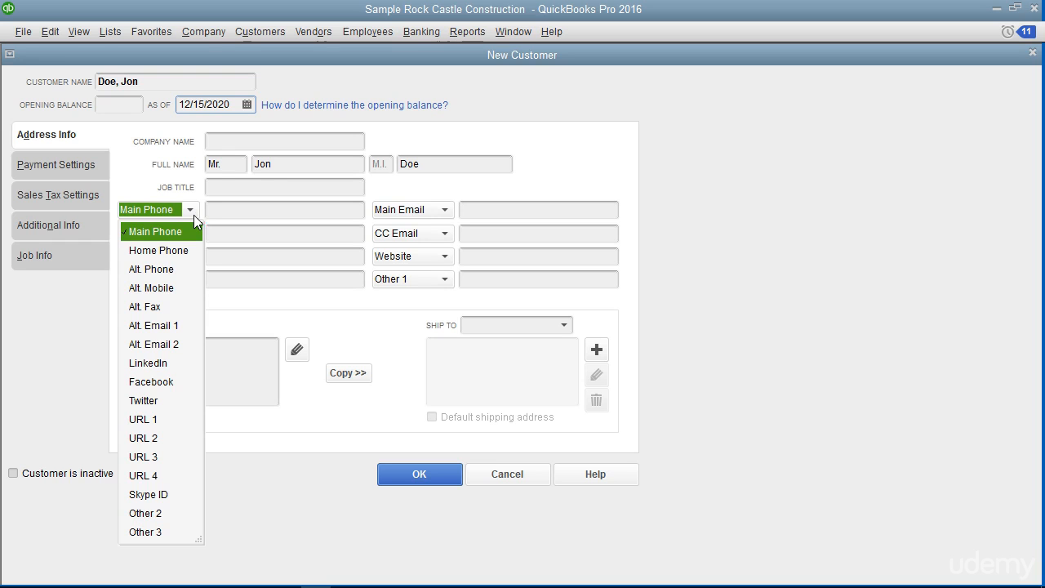
left_click(241, 210)
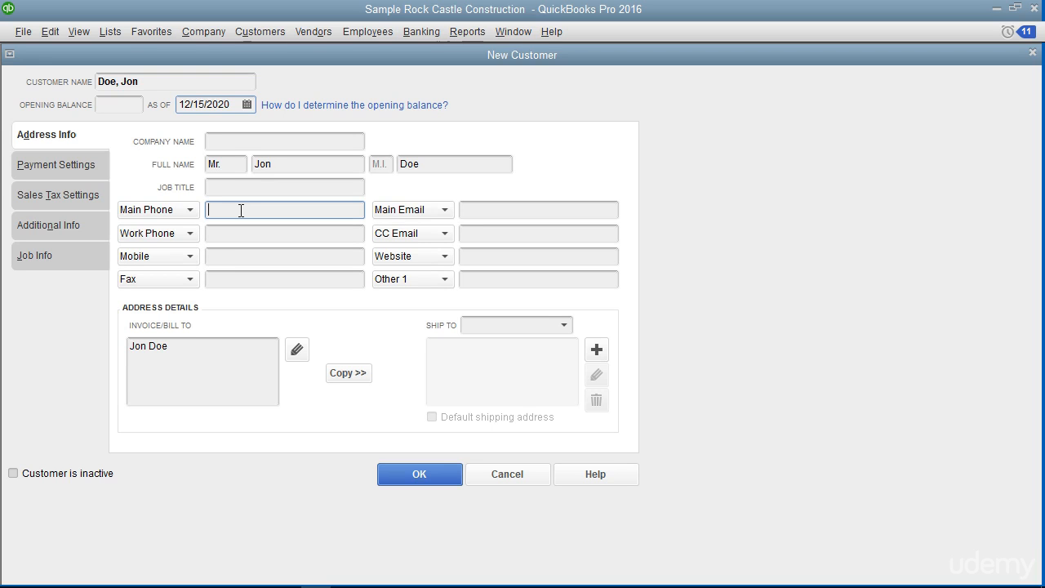
left_click(191, 210)
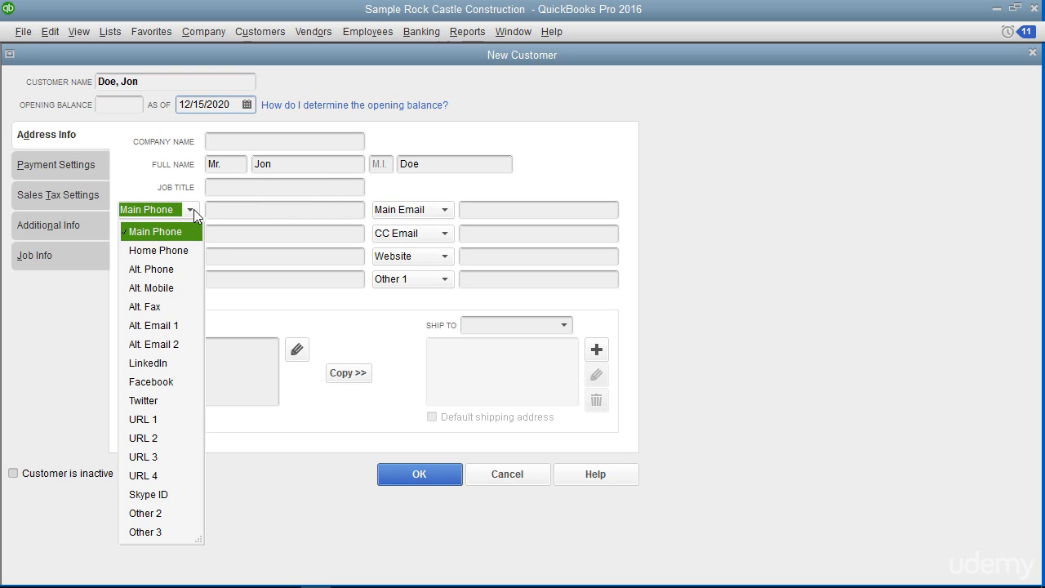
left_click(218, 213)
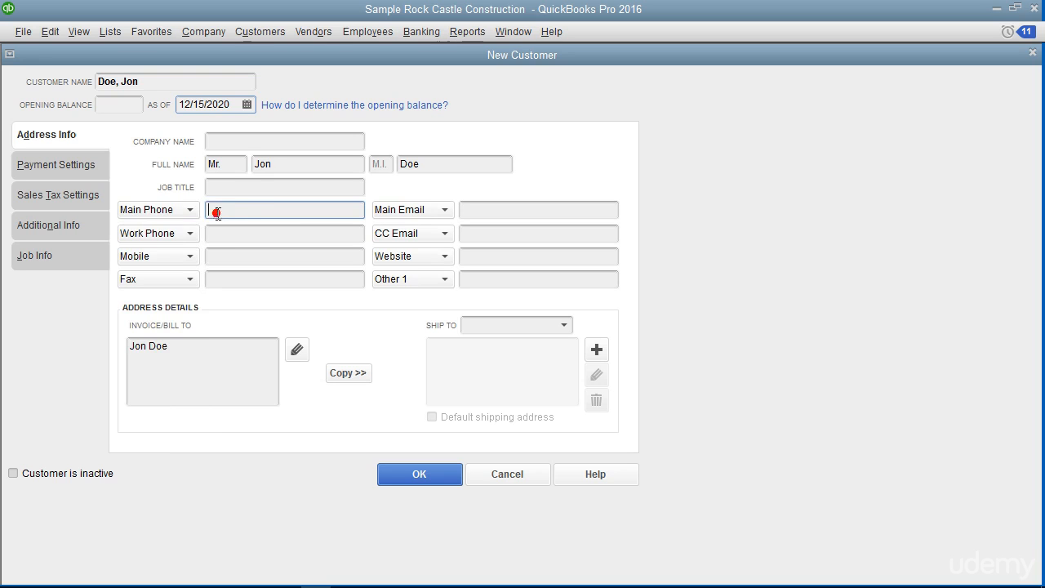
left_click(180, 357)
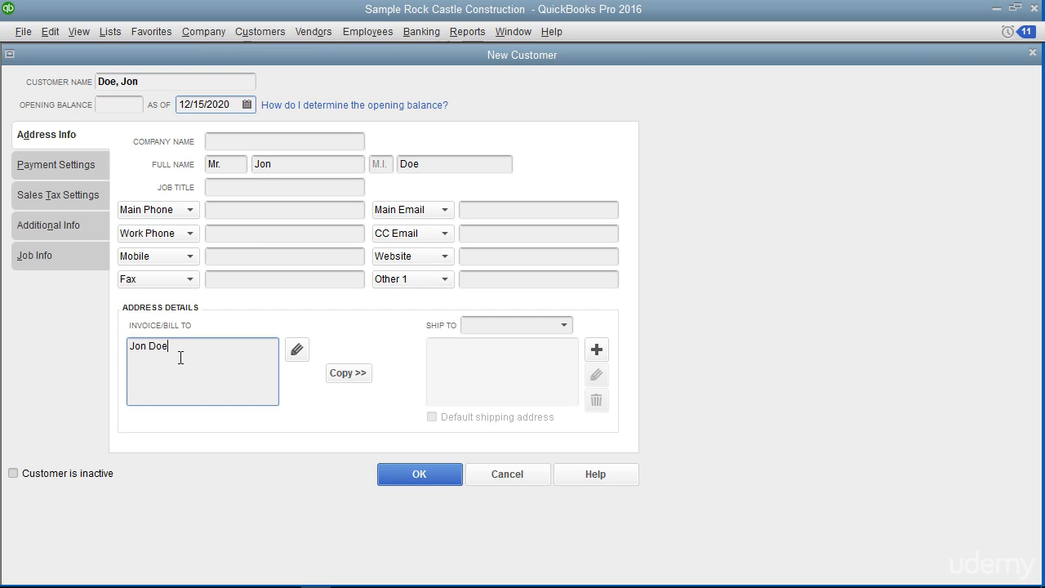
Enter the billing street, city, state and zip in the Invoice/Bill To address editor
left_click(298, 349)
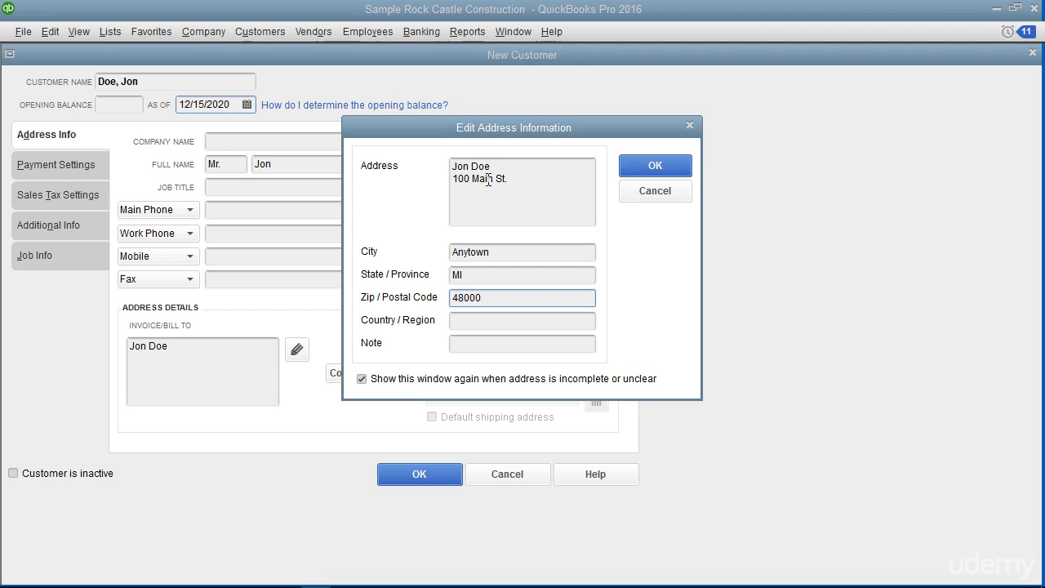
left_click(625, 163)
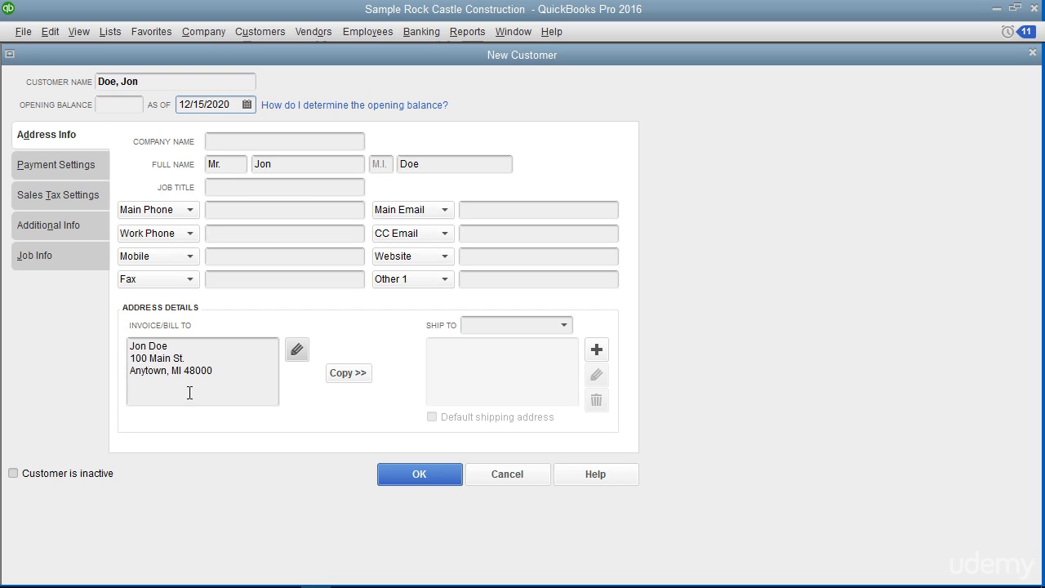
left_click(347, 374)
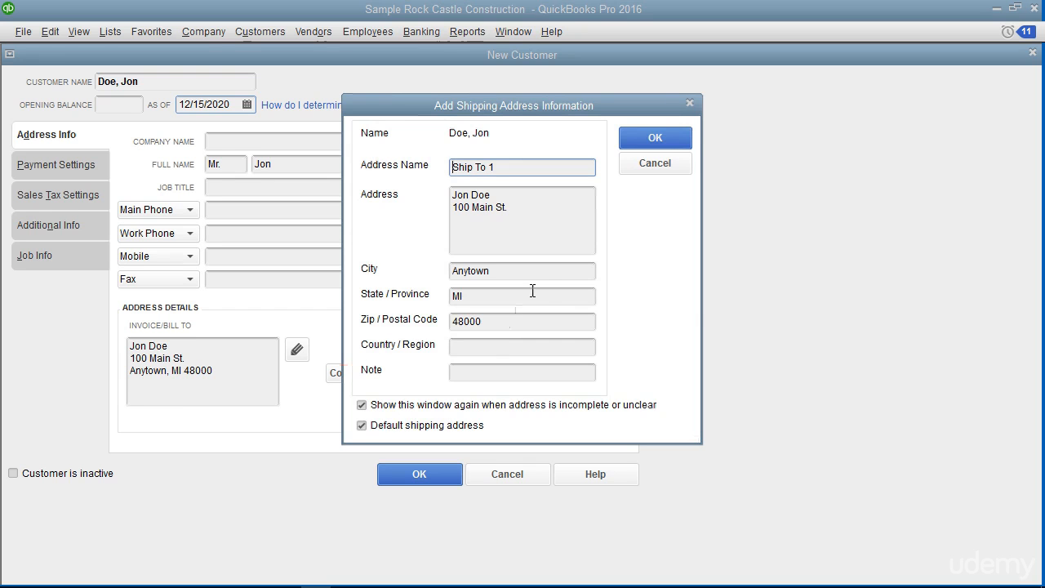
Accept the copied billing address as the default shipping address Ship To 1
left_click(646, 140)
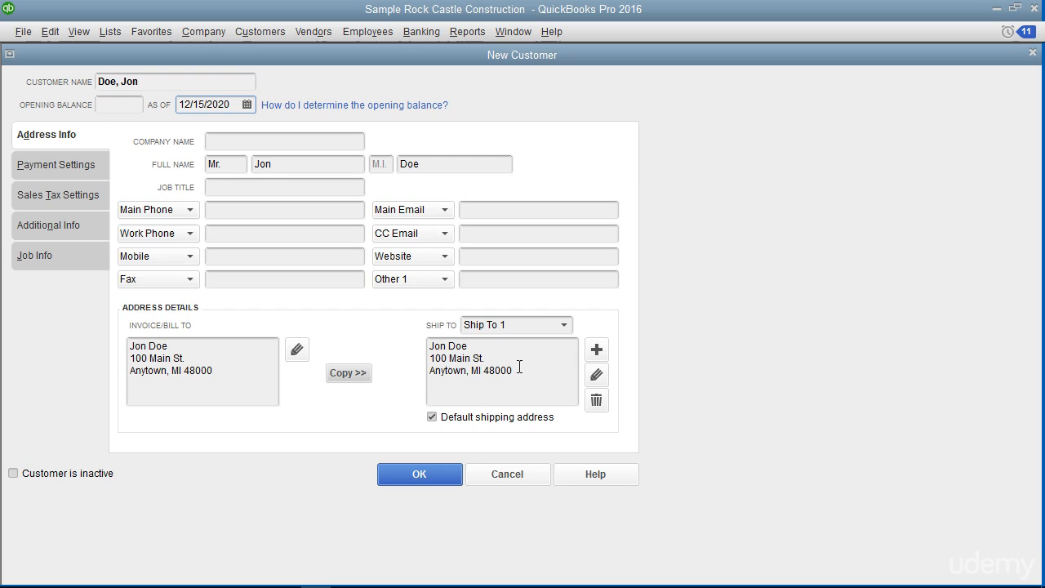
Add a non-default shipping address named Alternate Ship To with its street, city, state and zip
left_click(596, 350)
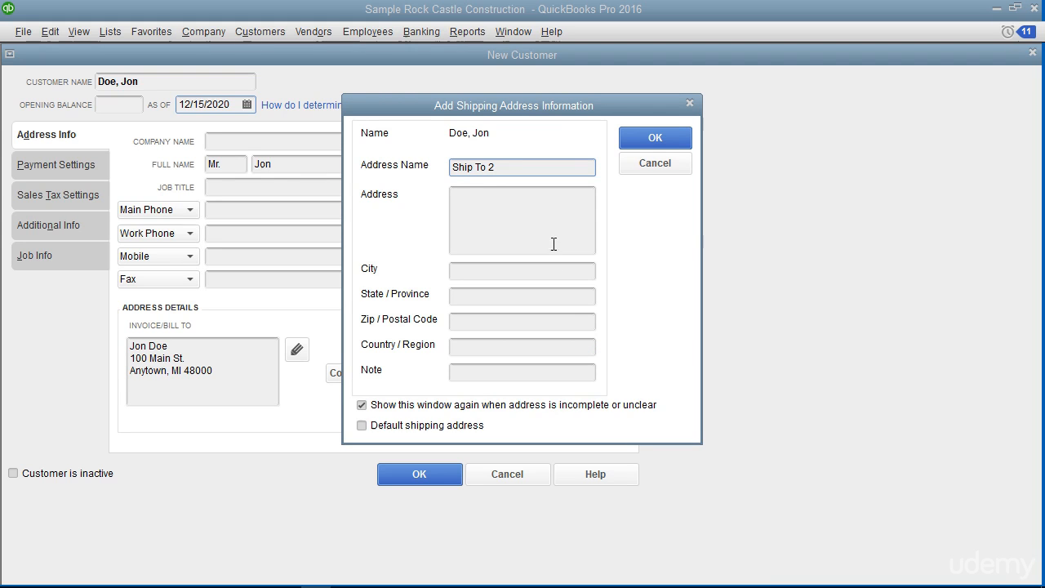
left_click(503, 167)
key("BackSpace")
key("Home")
type("Alternate")
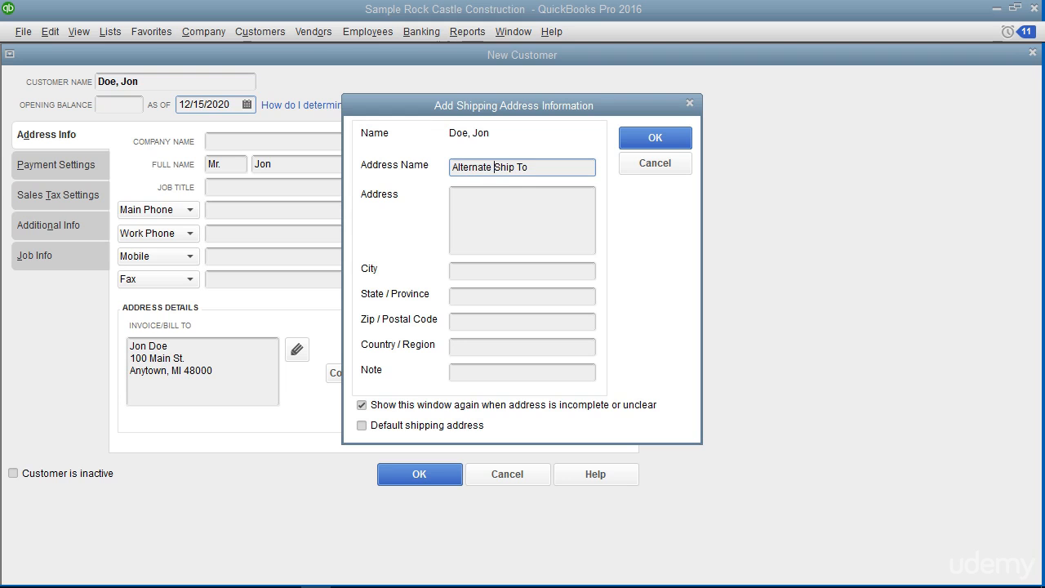
left_click(433, 197)
left_click(420, 282)
left_click(423, 299)
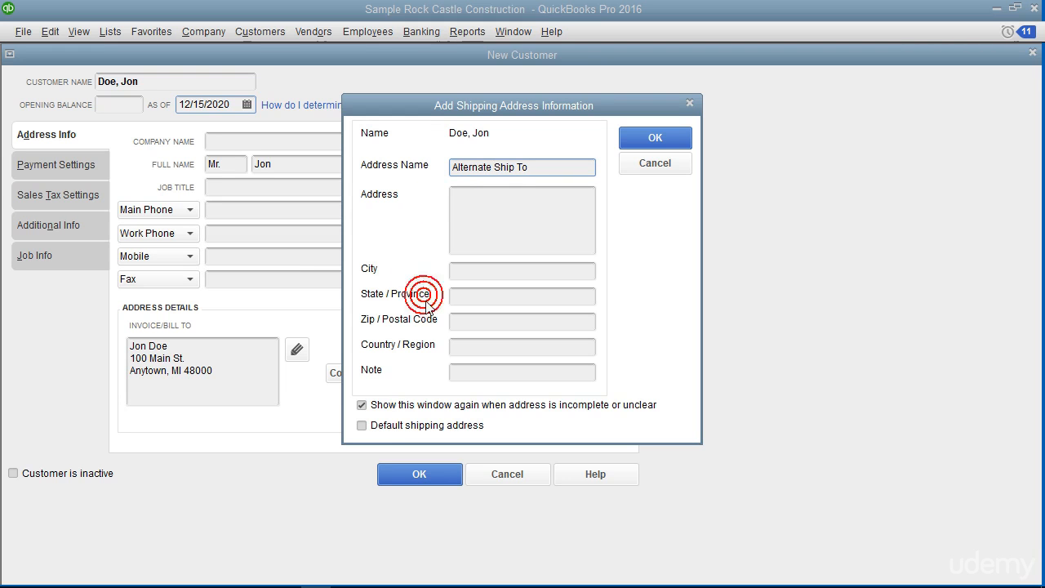
left_click(425, 346)
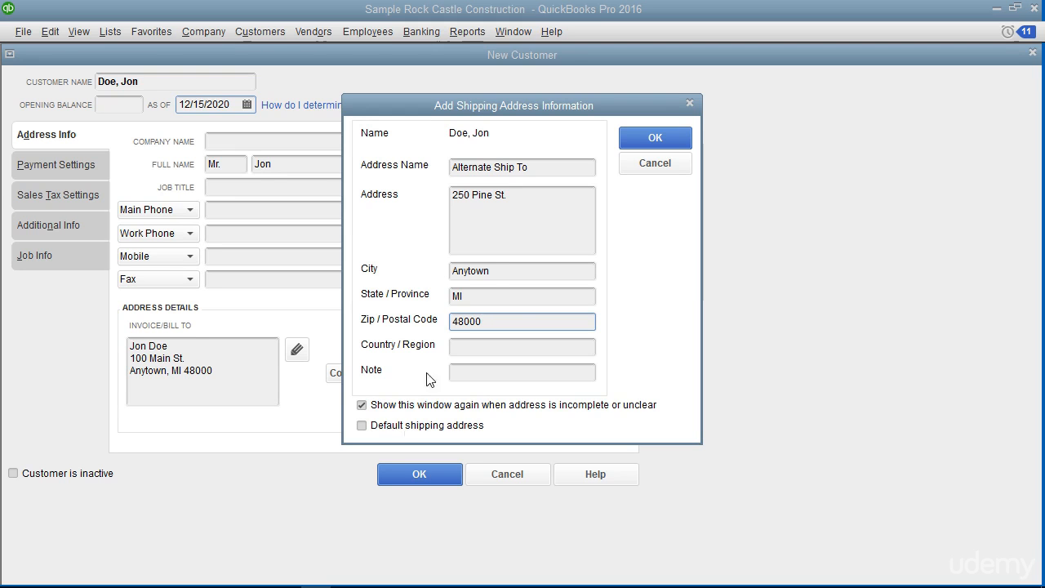
left_click(637, 141)
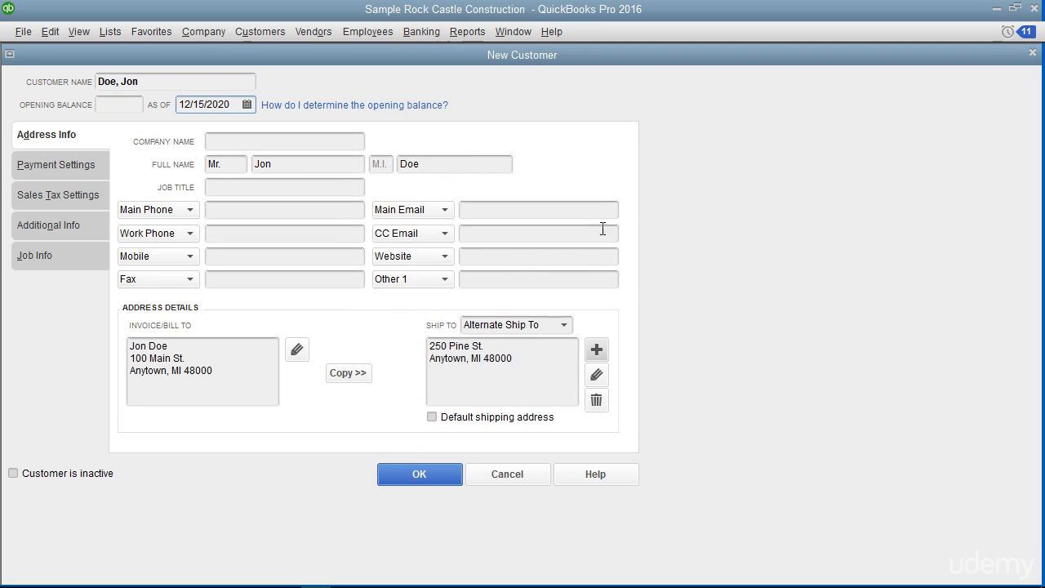
Reselect Ship To 1 in the Ship To list, then bring up the Payment Settings page
left_click(563, 329)
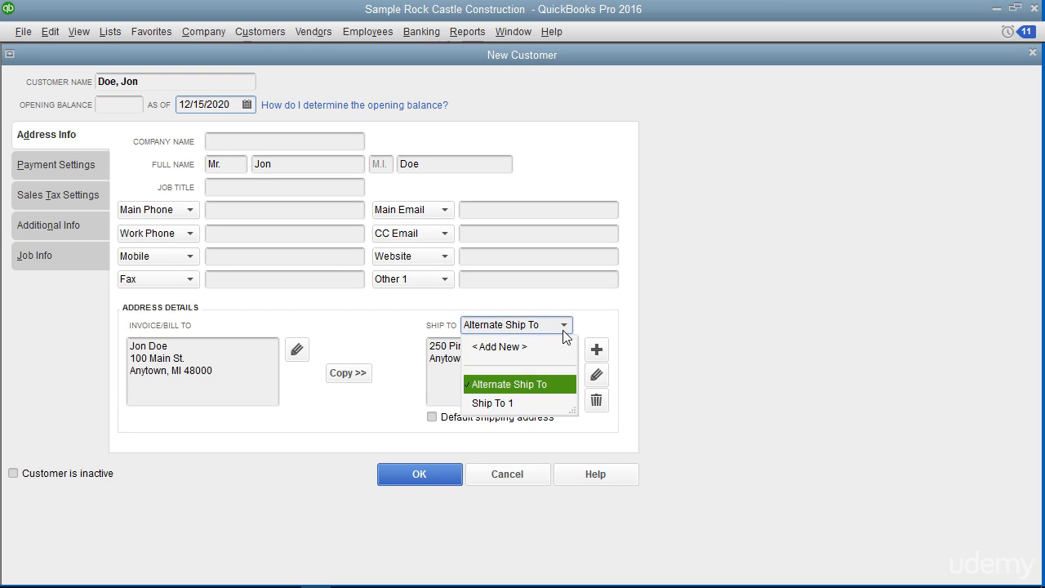
left_click(534, 401)
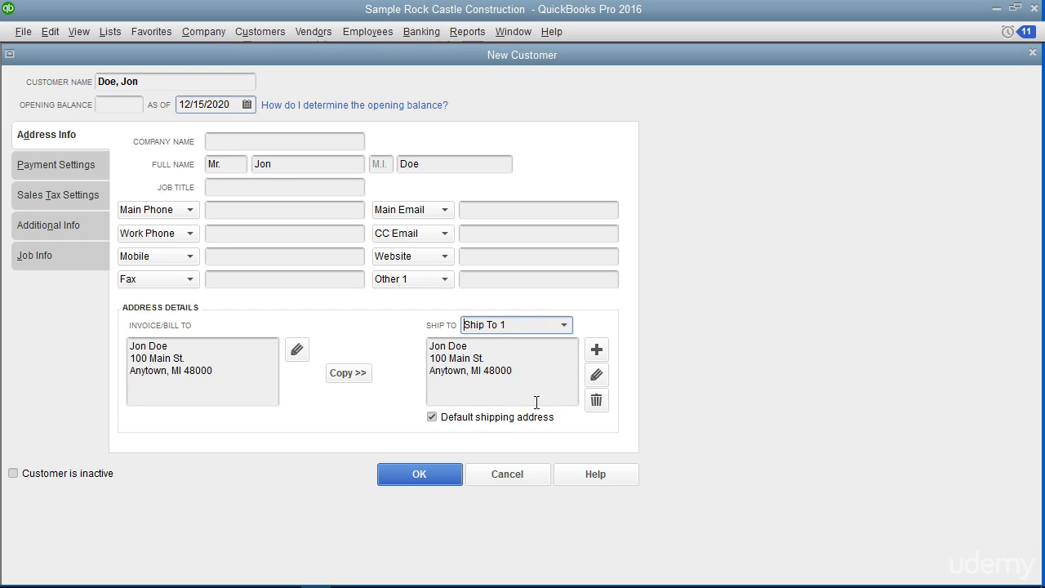
left_click(600, 397)
left_click(89, 169)
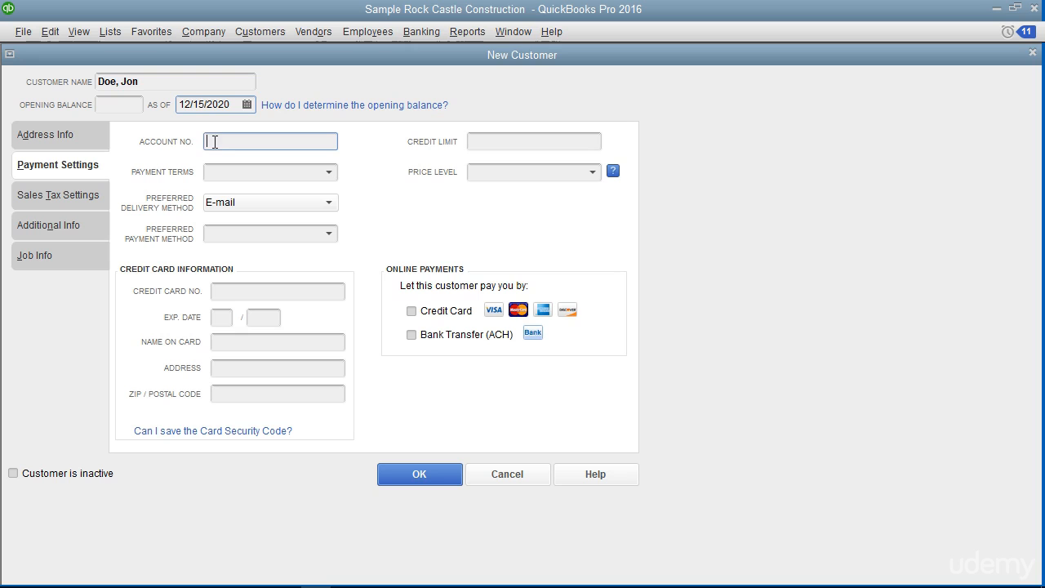
Choose Net 30 from the Payment Terms list and leave Price Level unselected
left_click(476, 141)
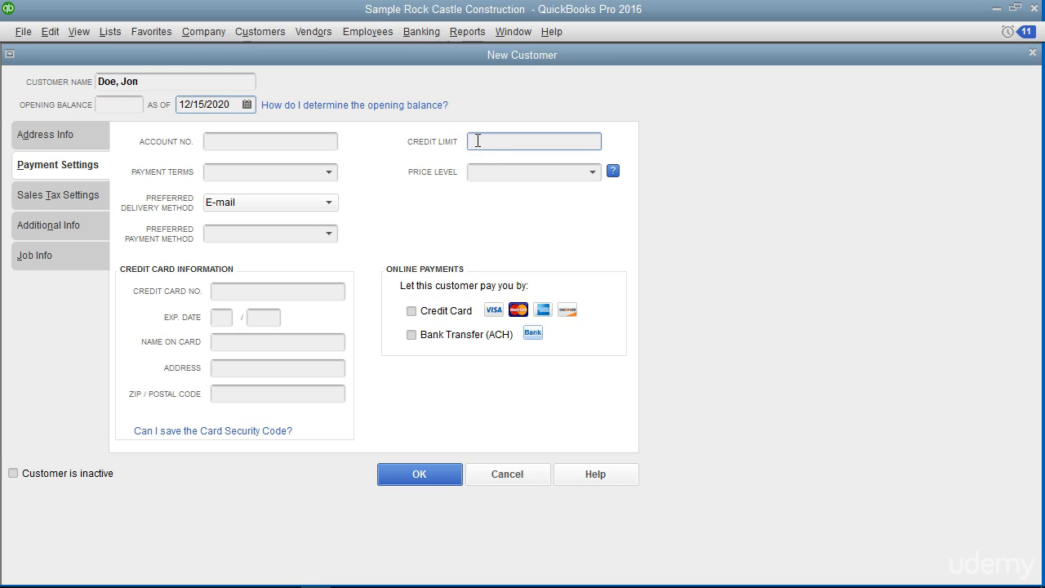
left_click(321, 173)
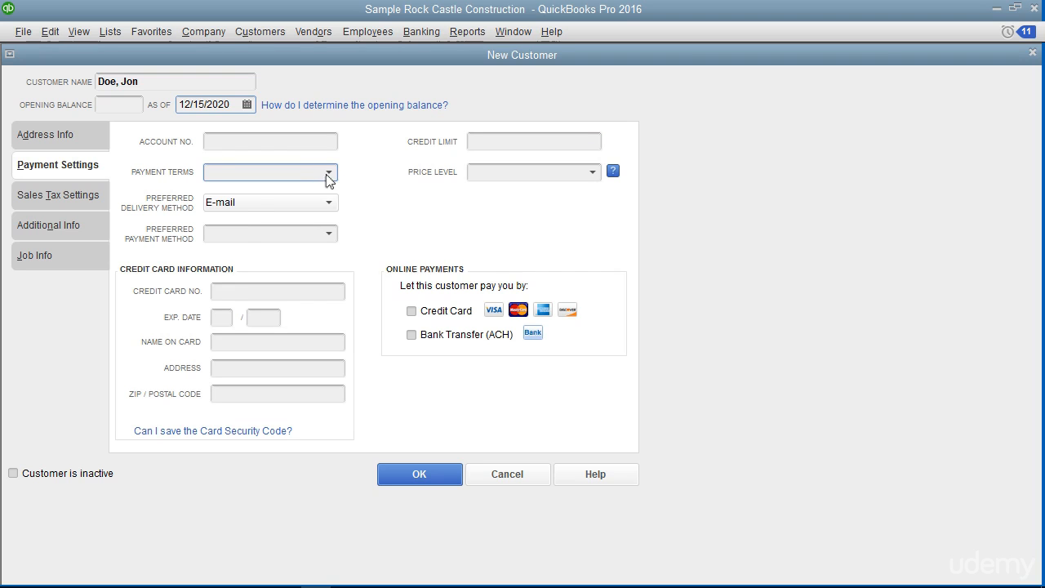
left_click(328, 175)
left_click(253, 307)
left_click(594, 172)
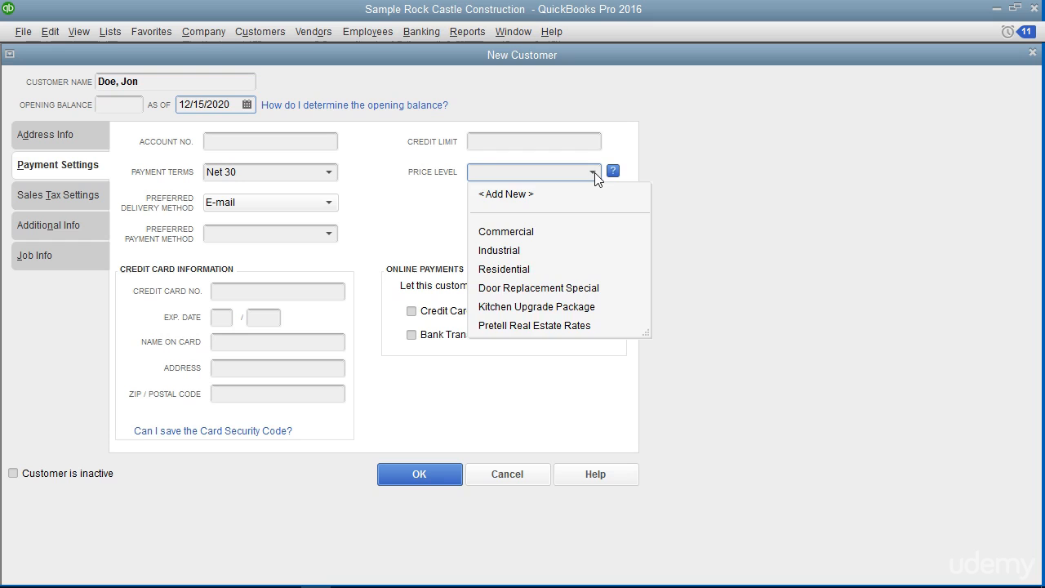
left_click(594, 172)
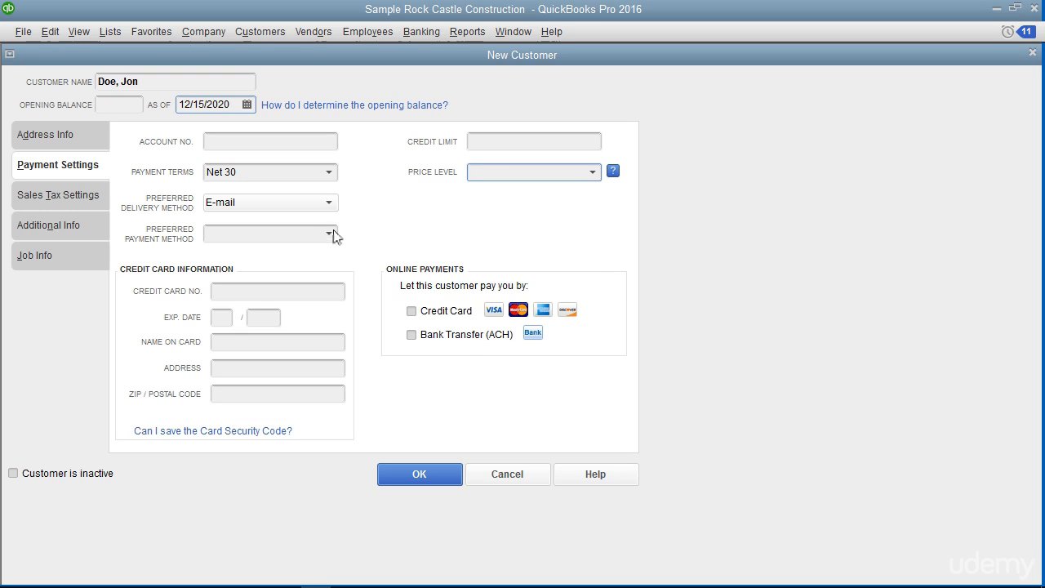
Pick Mail as preferred delivery method and Check as preferred payment method
left_click(329, 202)
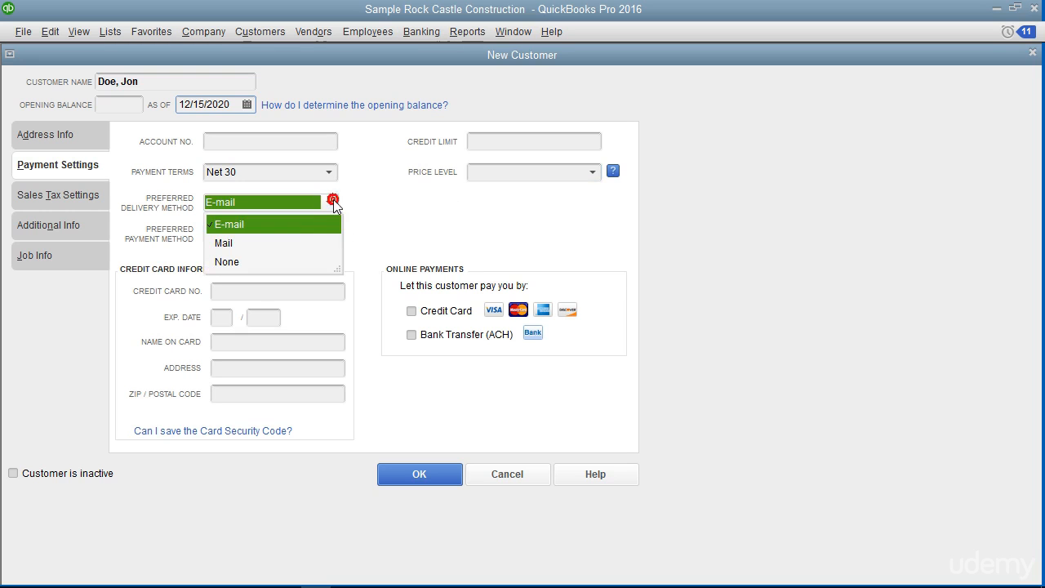
left_click(303, 243)
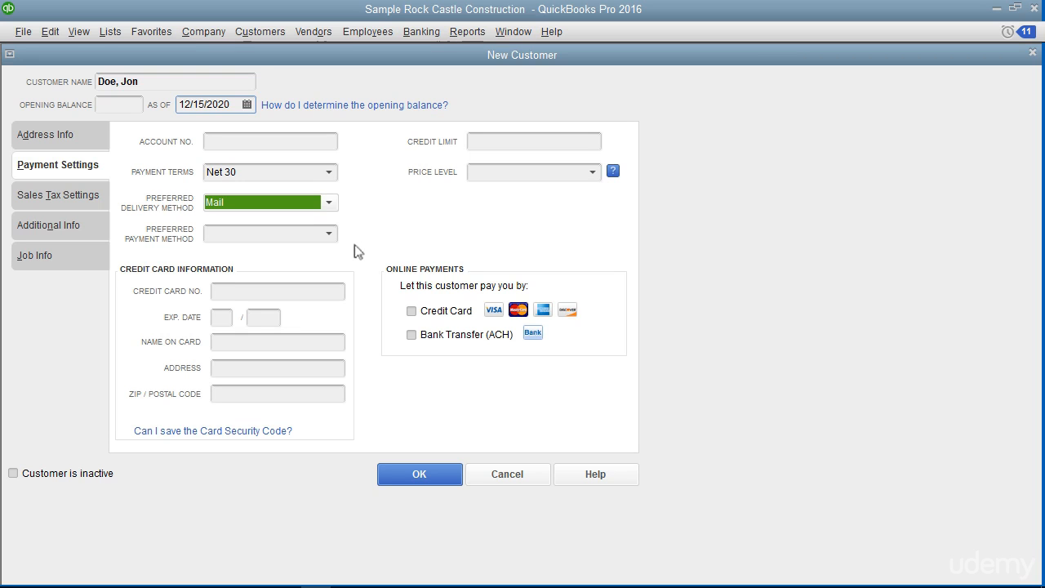
left_click(327, 236)
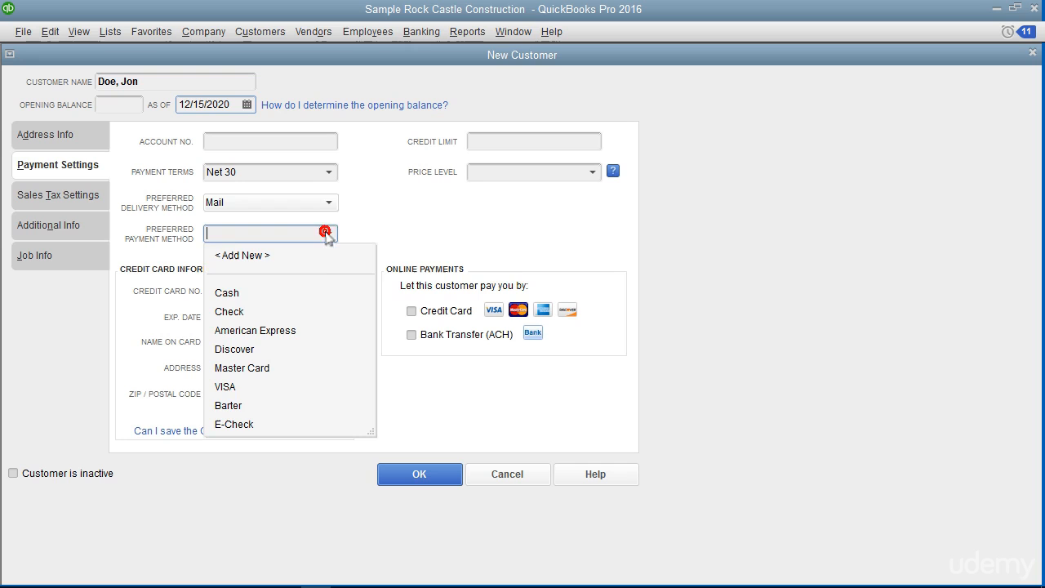
left_click(269, 317)
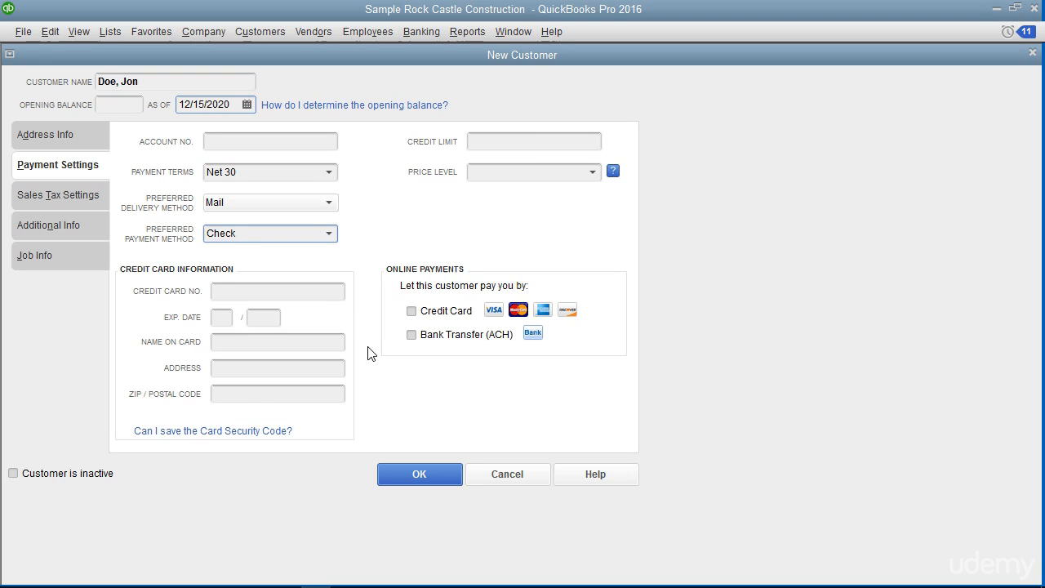
Under Sales Tax Settings, keep tax code Tax and set the tax item to Out of State
left_click(96, 196)
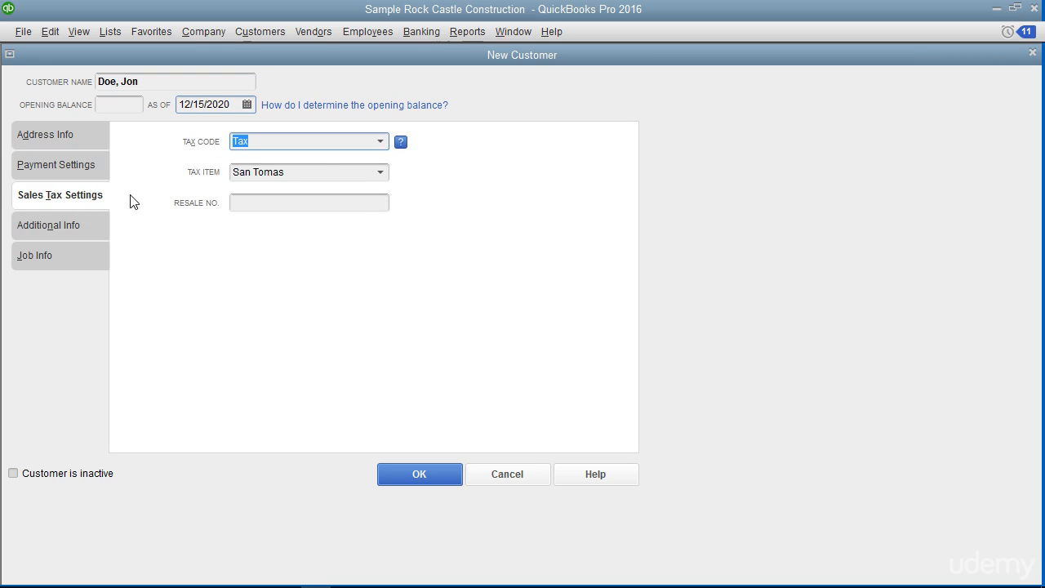
left_click(380, 142)
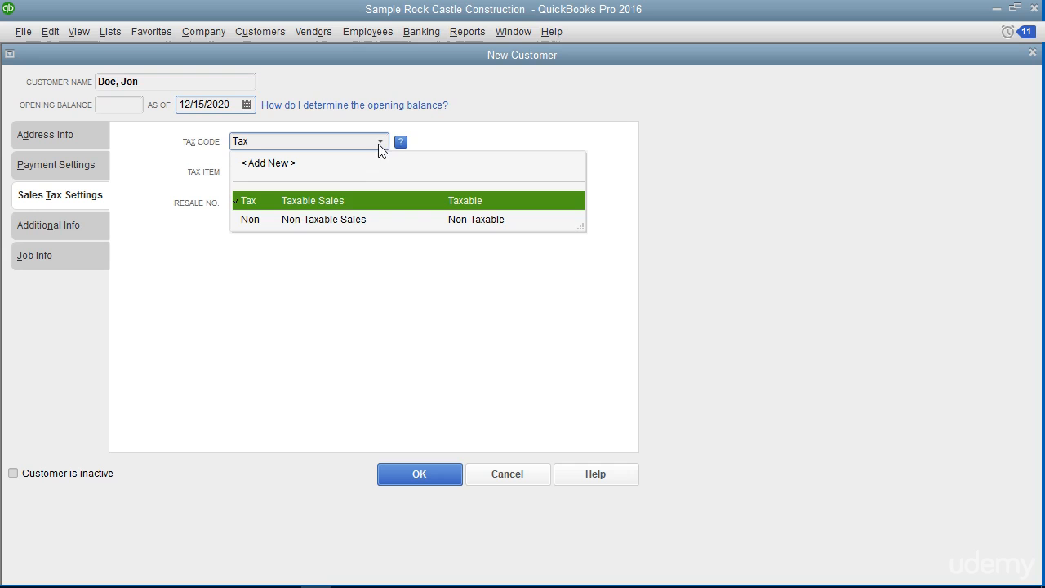
left_click(331, 200)
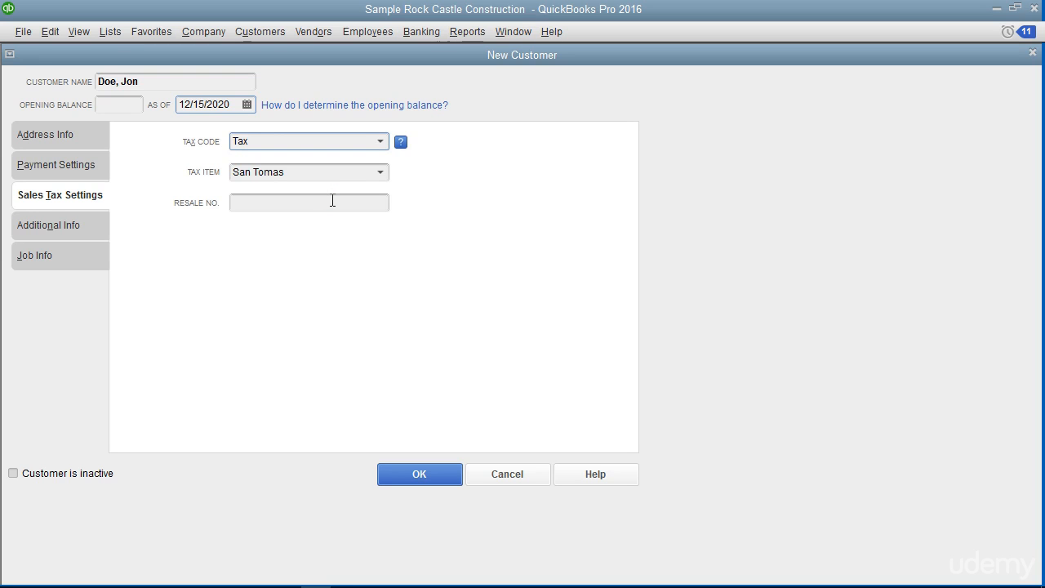
left_click(380, 174)
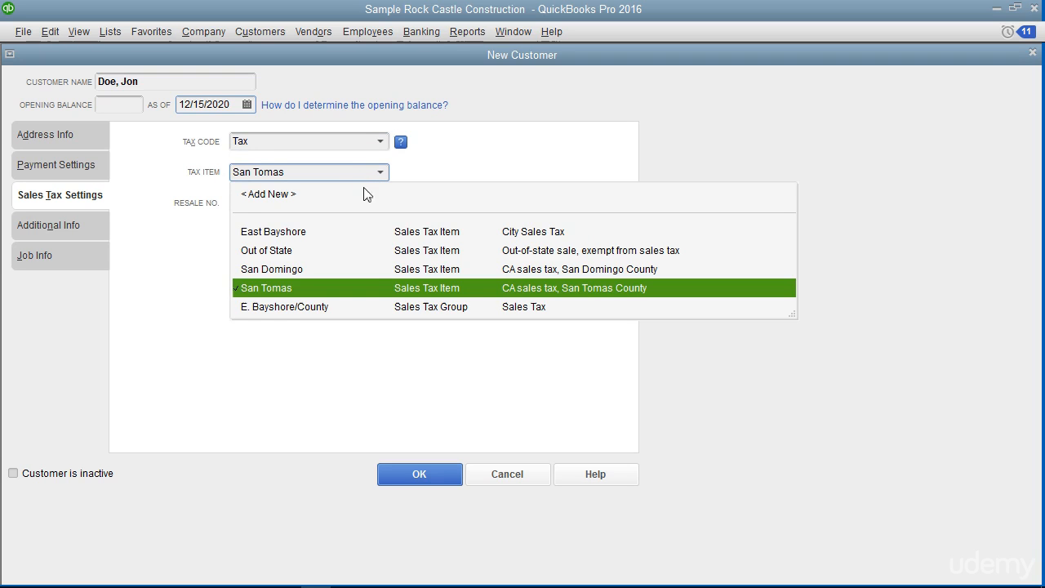
left_click(301, 251)
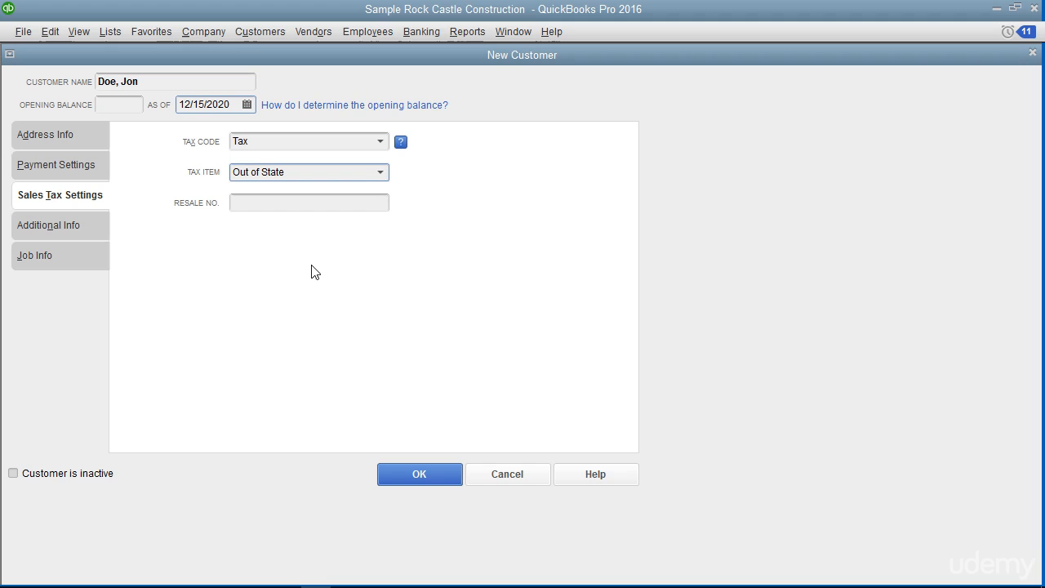
left_click(286, 202)
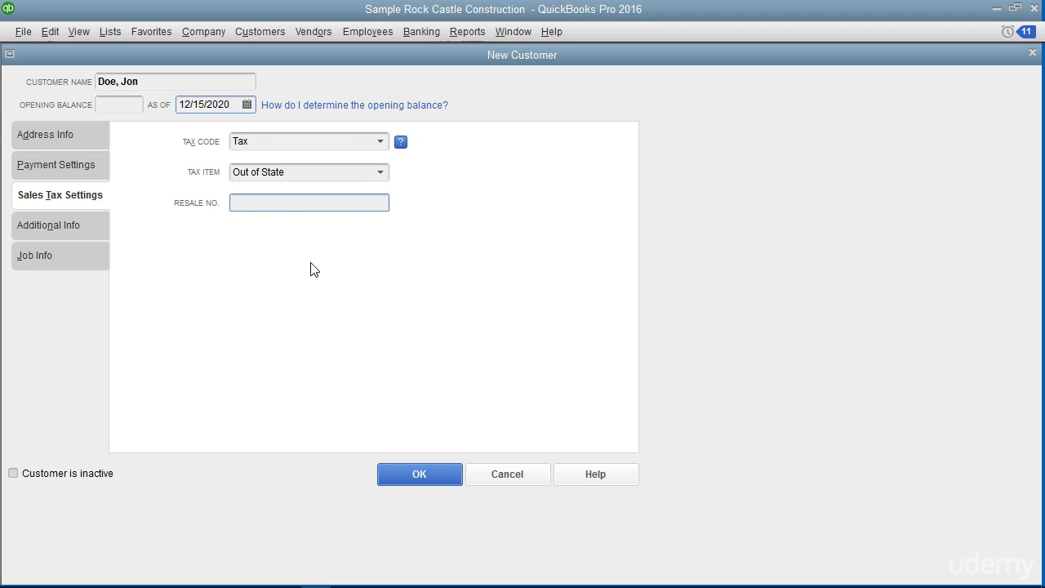
left_click(87, 225)
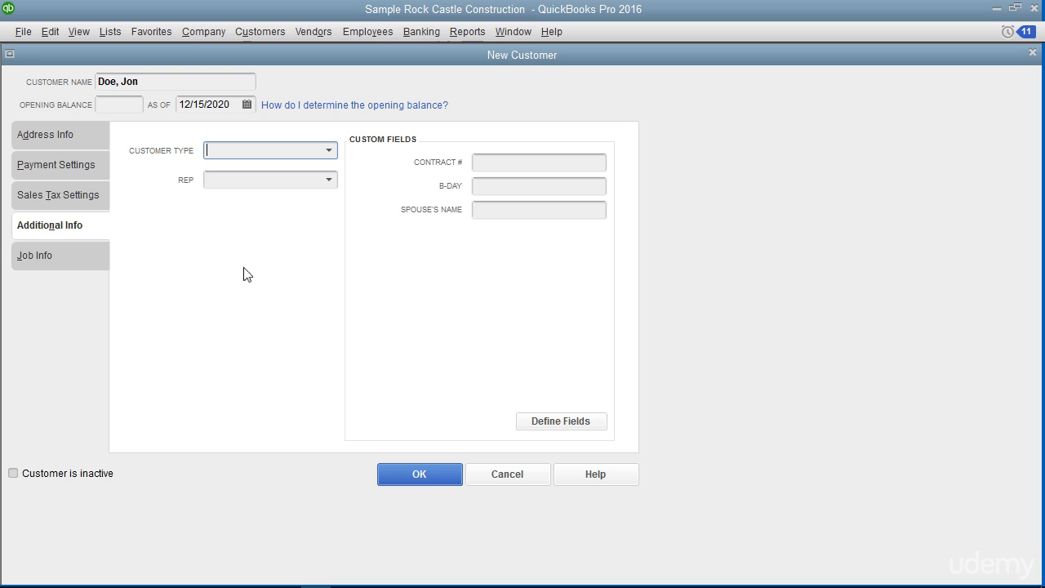
Choose Commercial as the Customer Type and leave the Rep field blank
left_click(330, 153)
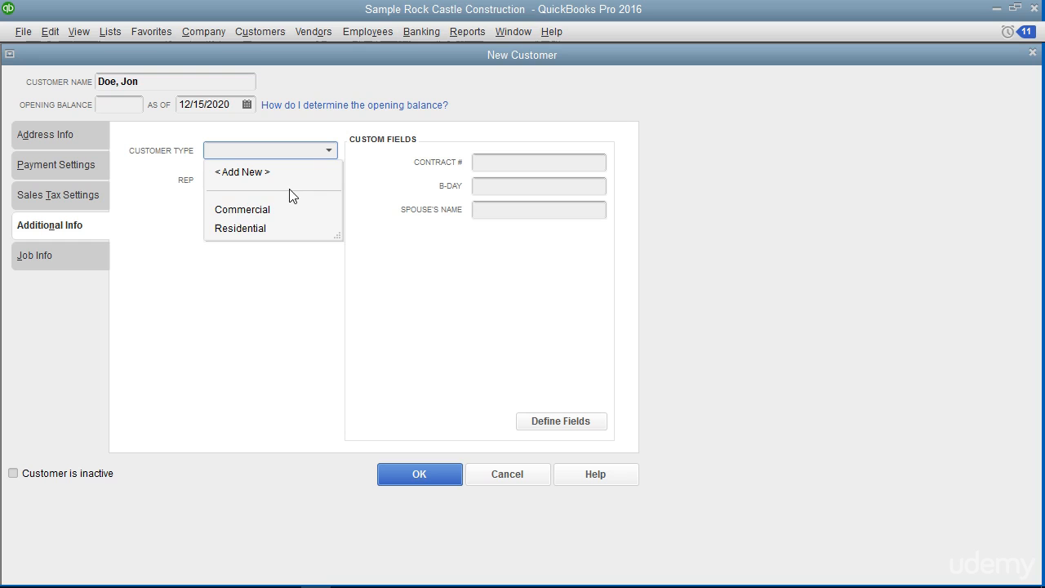
left_click(249, 214)
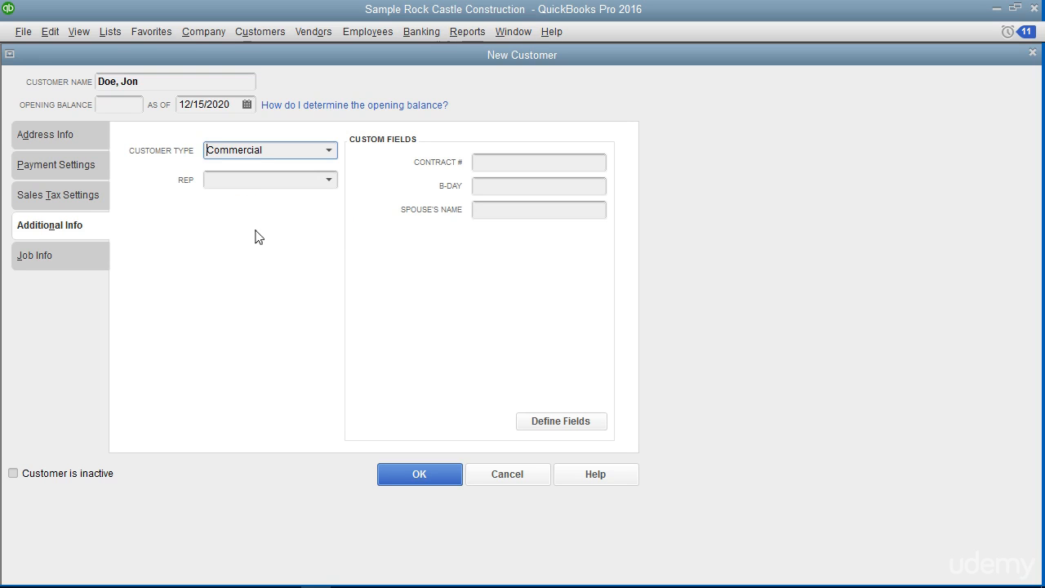
left_click(329, 181)
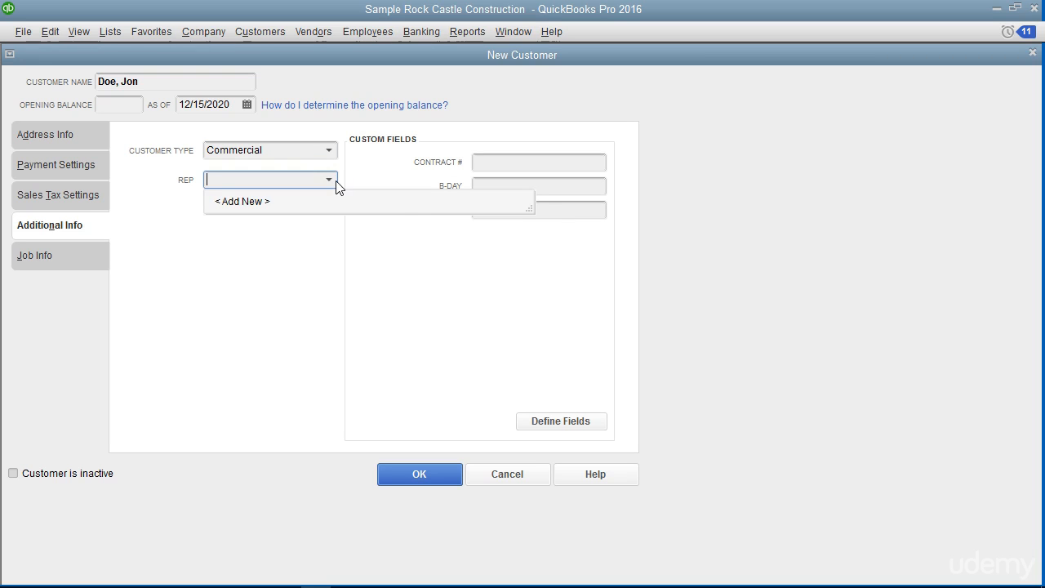
left_click(335, 185)
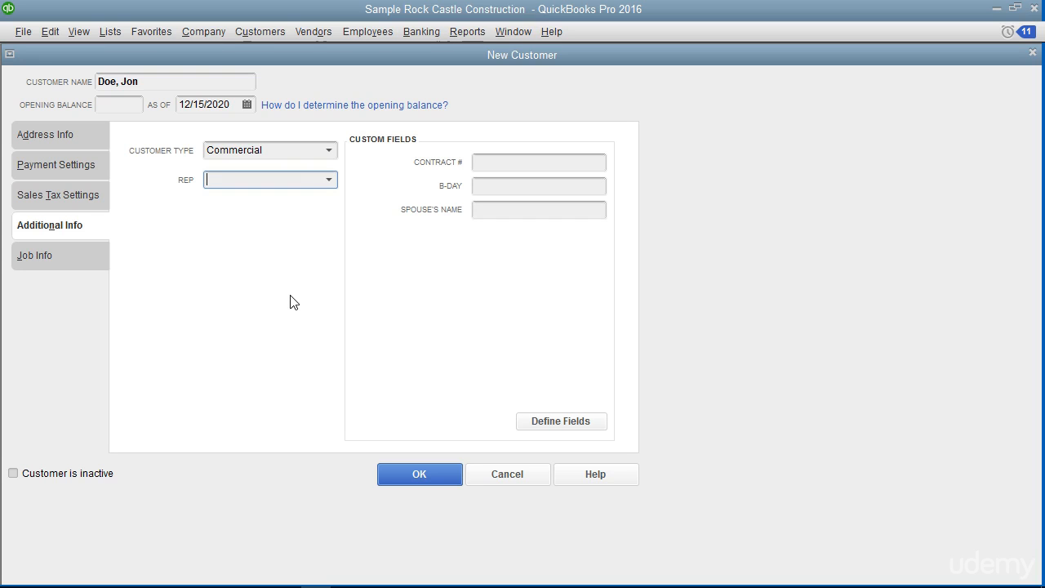
Save the customer with OK and bring up the context menu for its Customer Center row
left_click(411, 475)
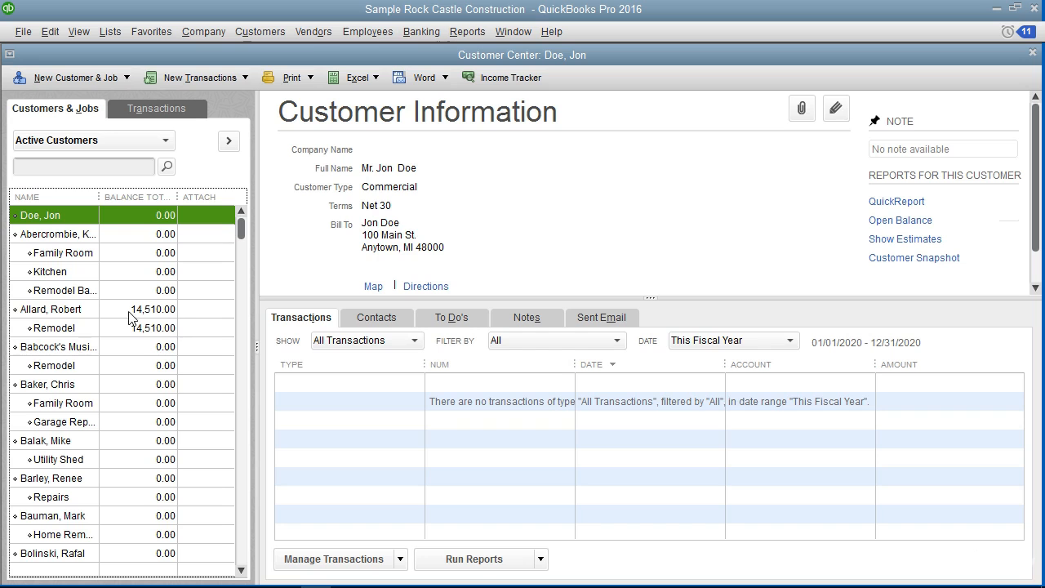
left_click(64, 216)
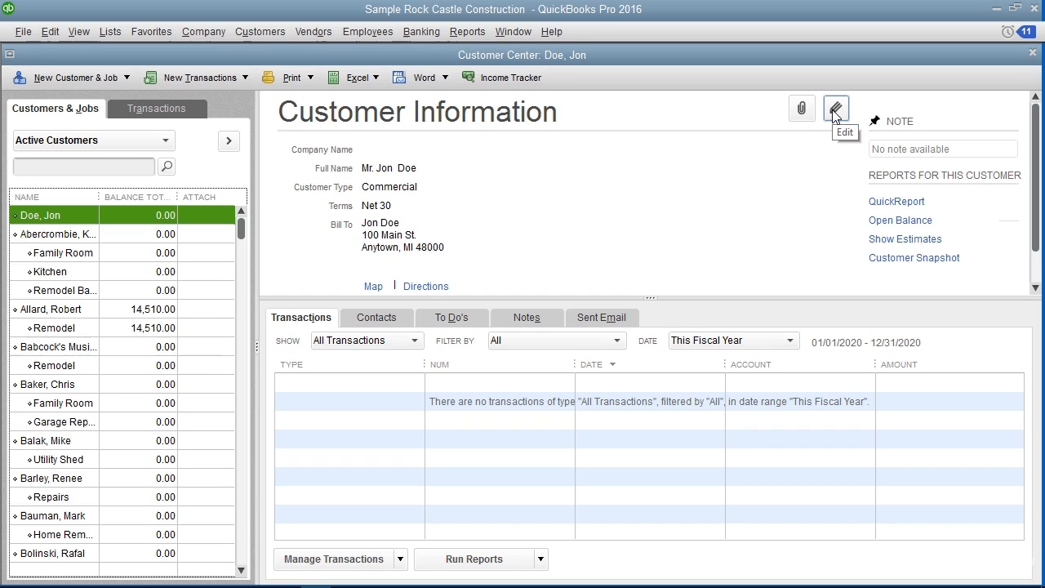
right_click(78, 214)
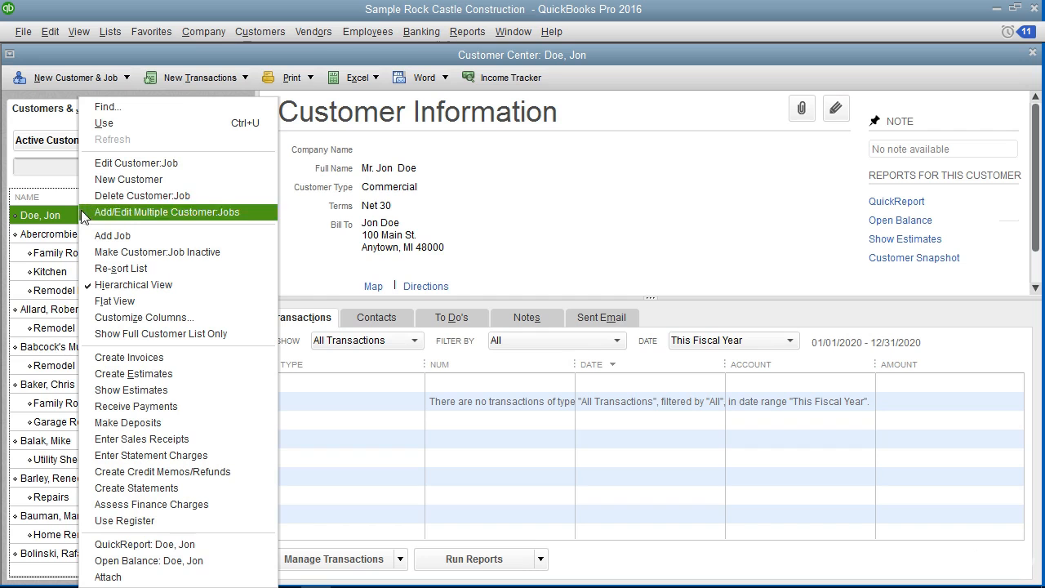
Edit the customer to enter its main phone number, then save the change
left_click(137, 163)
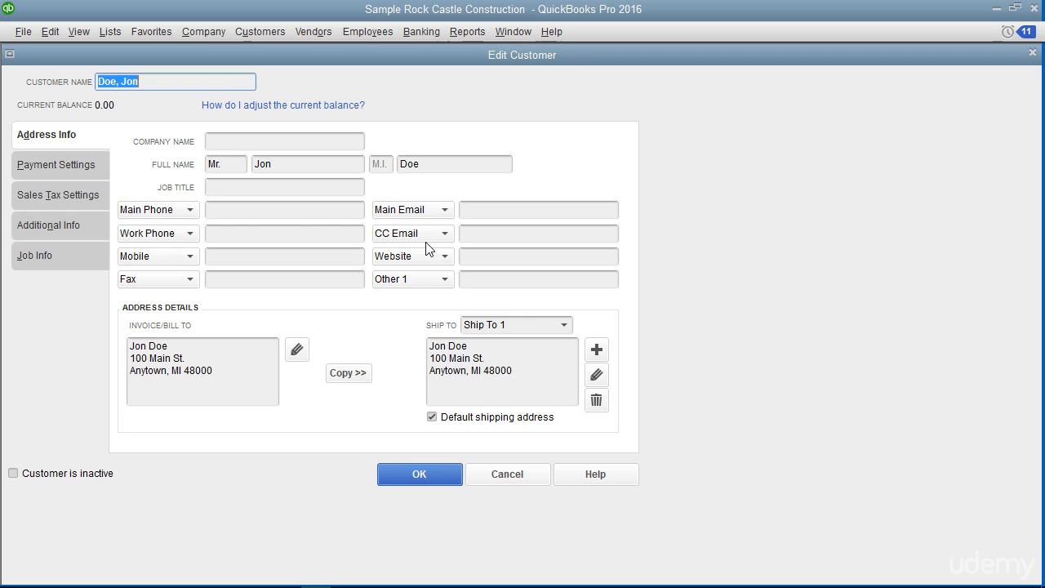
left_click(254, 214)
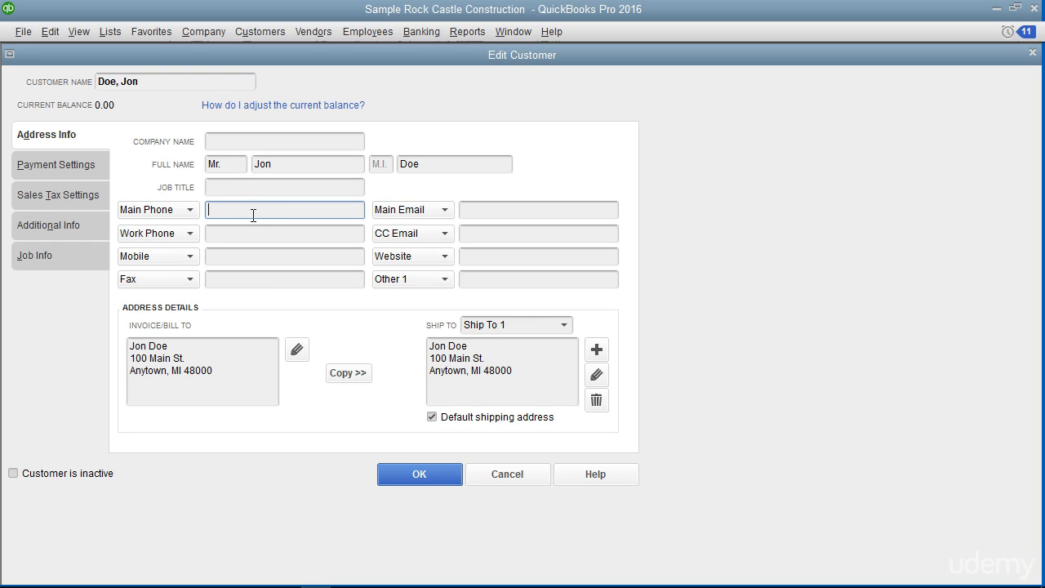
left_click(392, 474)
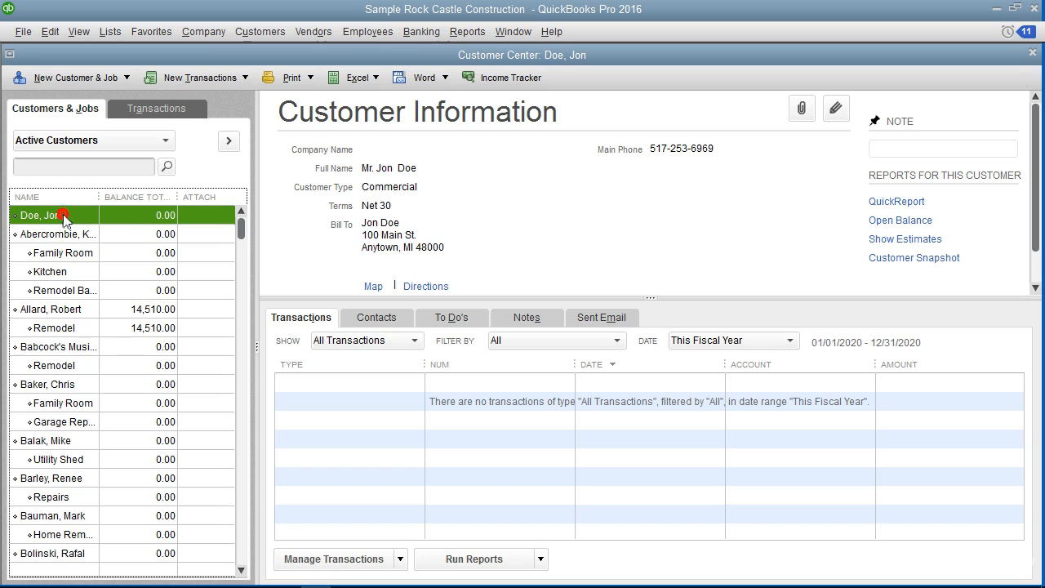
Choose Delete Customer:Job from the Edit menu for the new customer
left_click(56, 32)
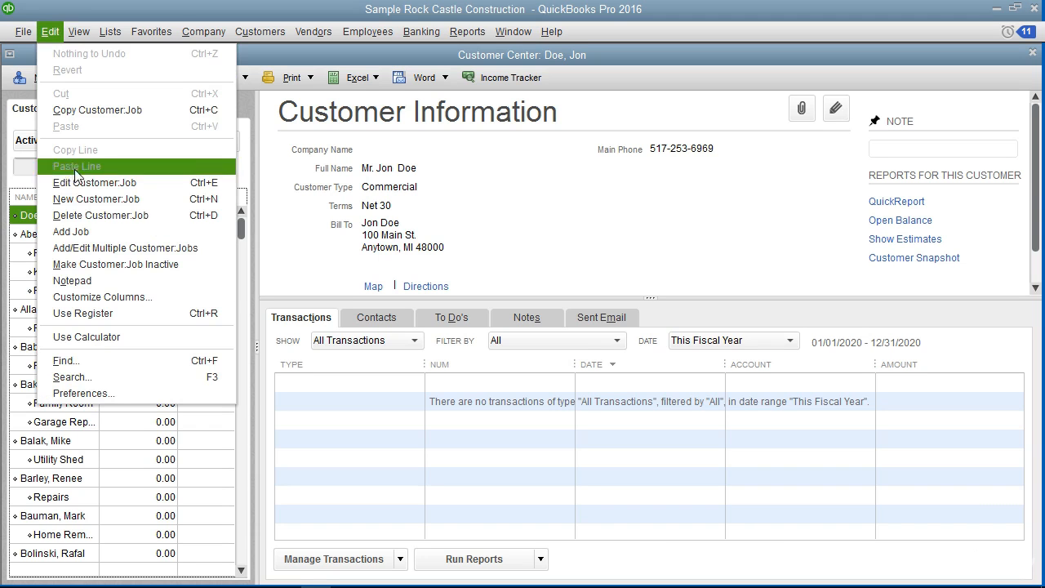
left_click(85, 215)
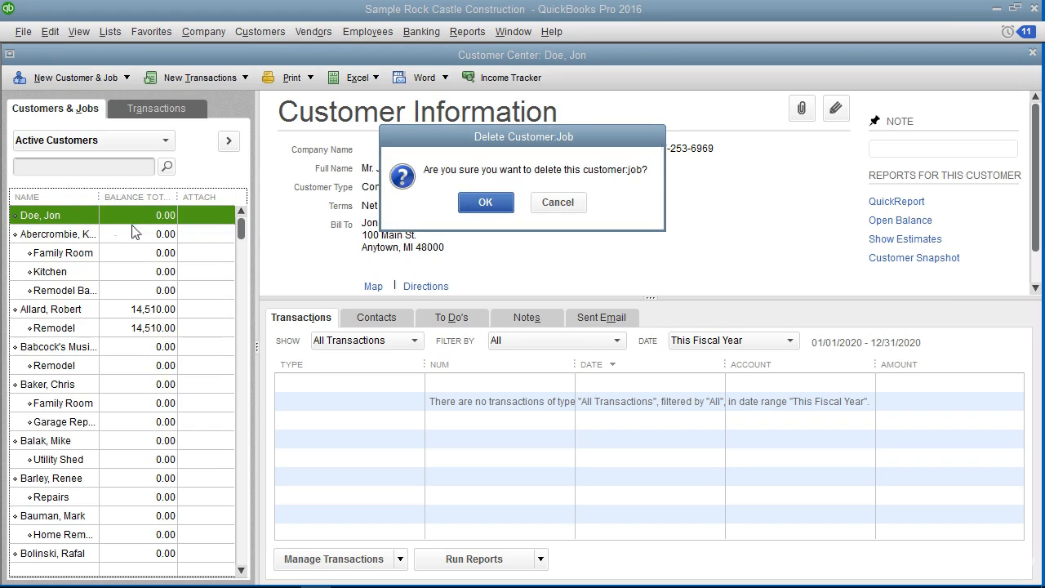